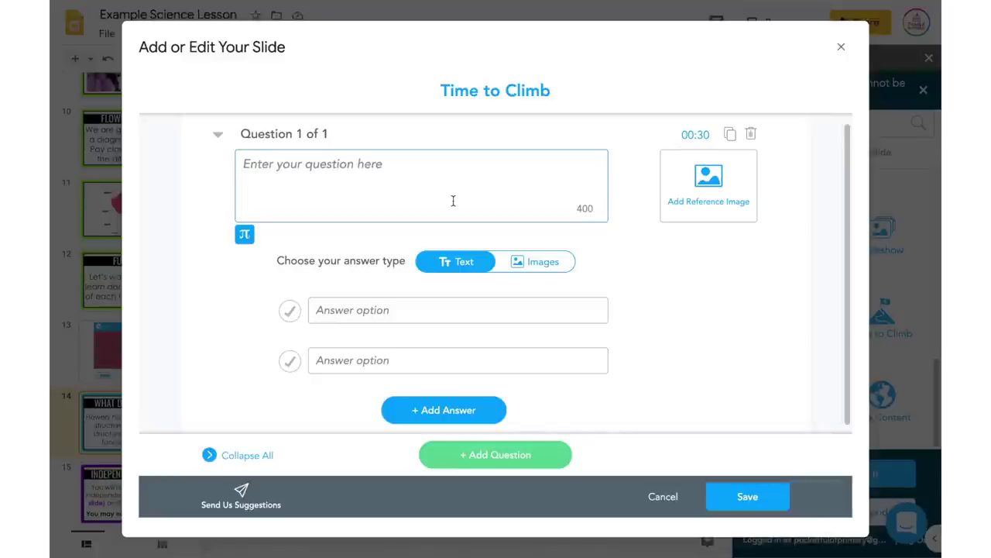
Enter "Why do flowers have brightly colored petals?" as the first Time to Climb question
text(Why do)
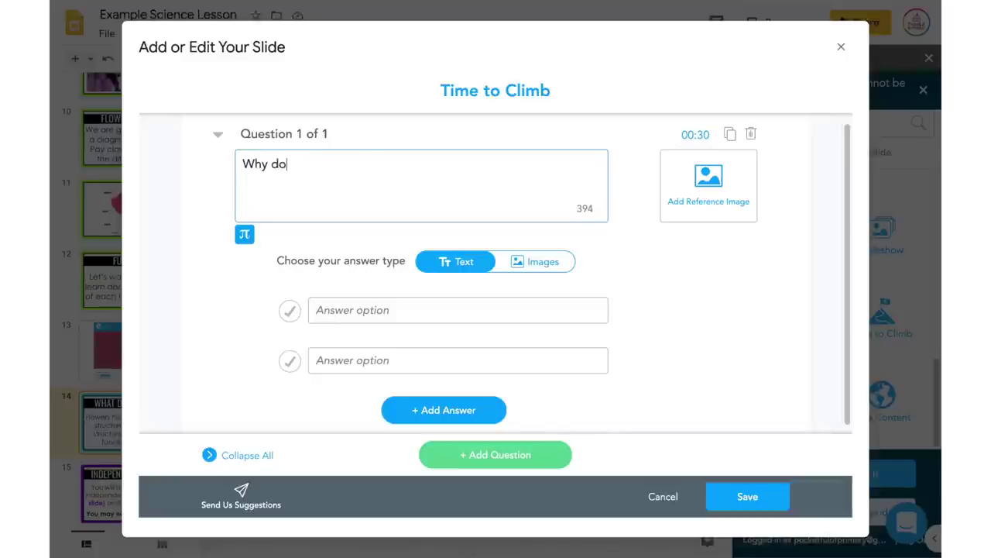
text( flowers have)
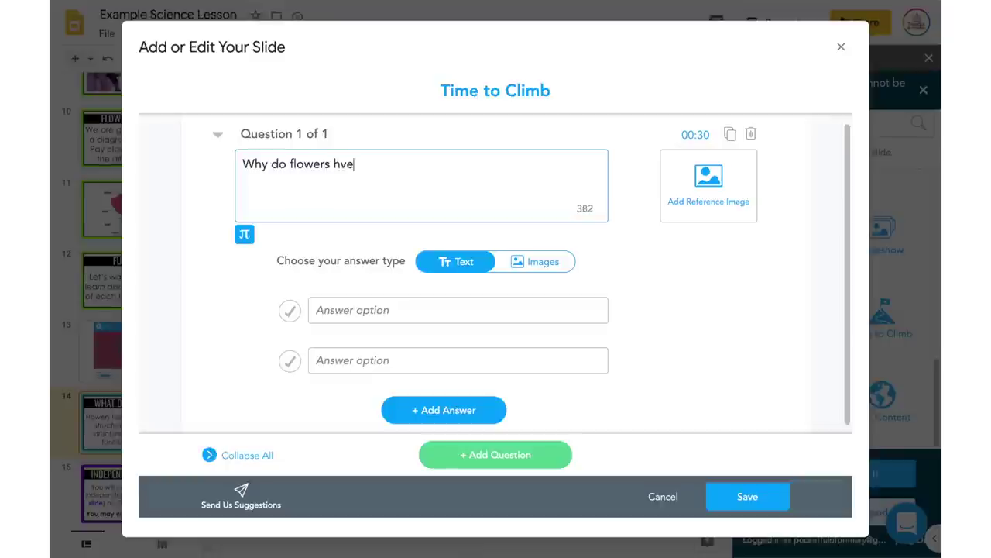
text( brightly colored petals?)
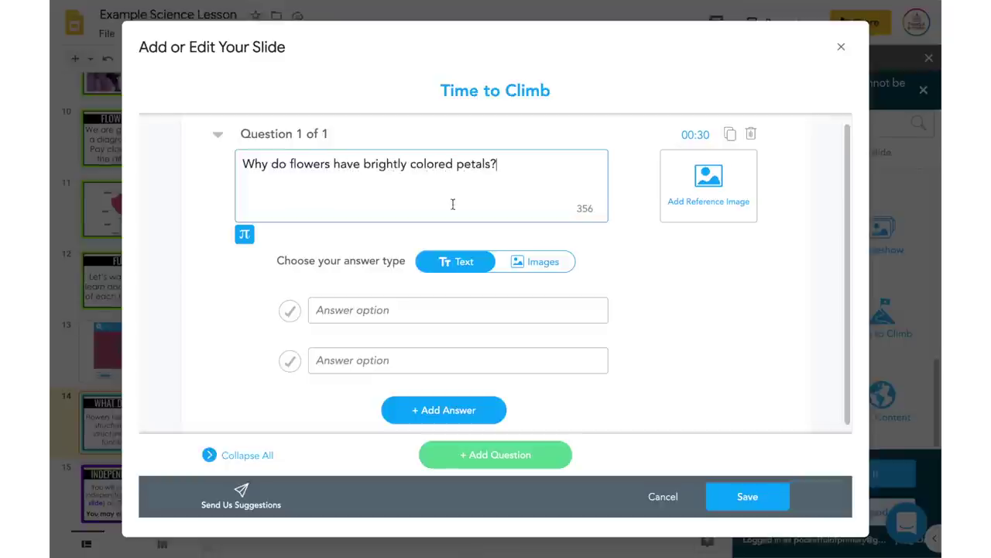
Fill in the first question's two answer options with "To produce food for the flower" and "To attract insects"
click(369, 311)
text(To produce food for the flower)
click(372, 358)
text(To attract ins)
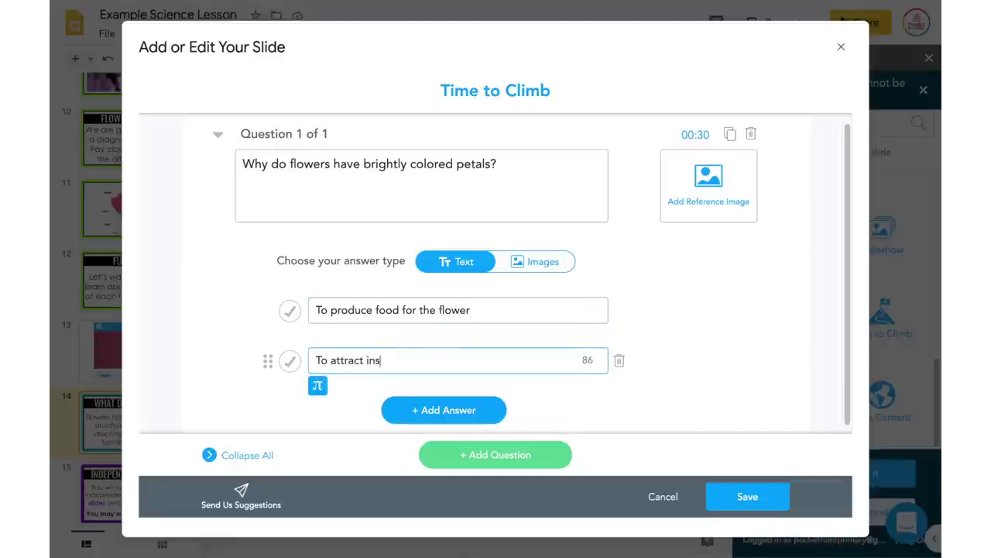
text(ects)
Add a third answer, "To transport water through the flower", and mark "To attract insects" as the correct answer
click(442, 417)
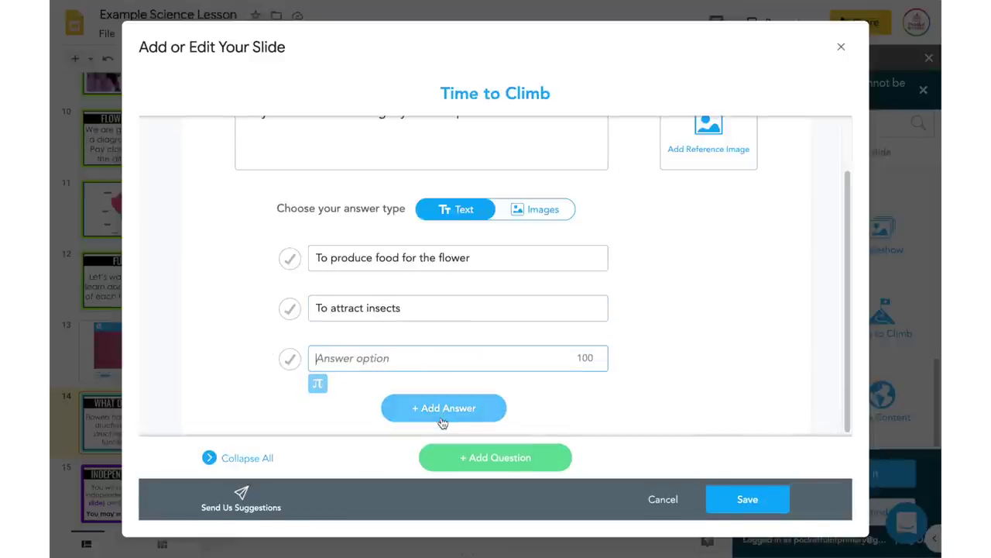
text(To )
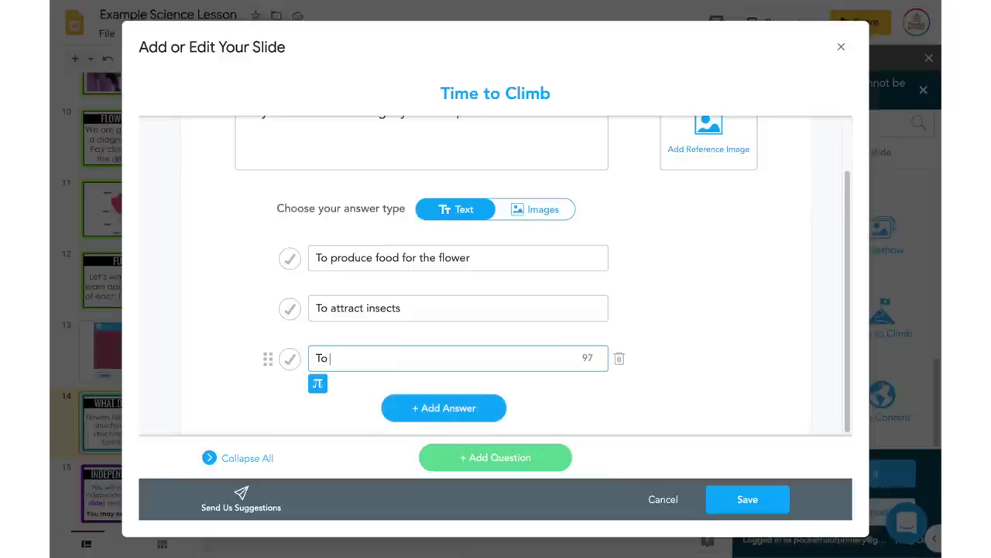
text(transport water through the flower)
scroll(649, 302, up, 2)
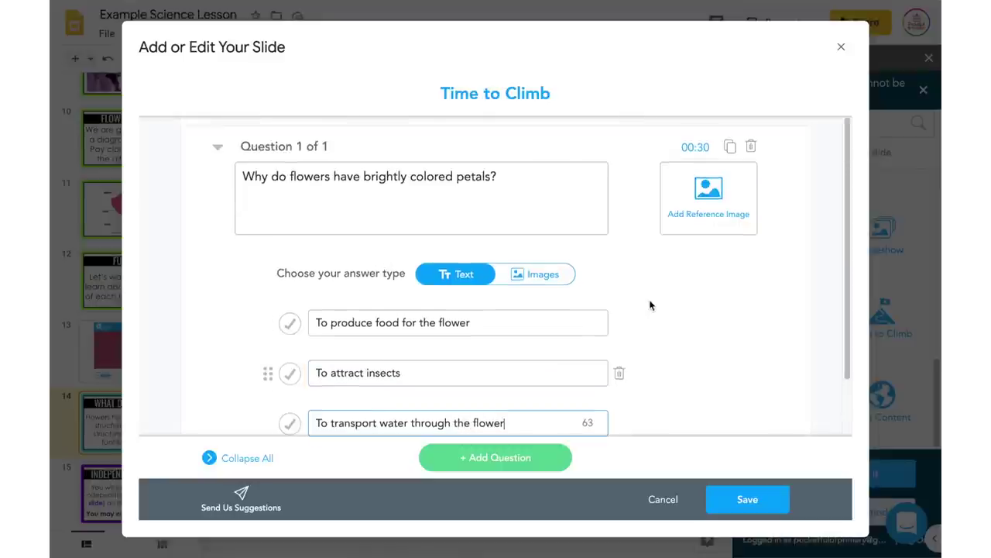
click(289, 374)
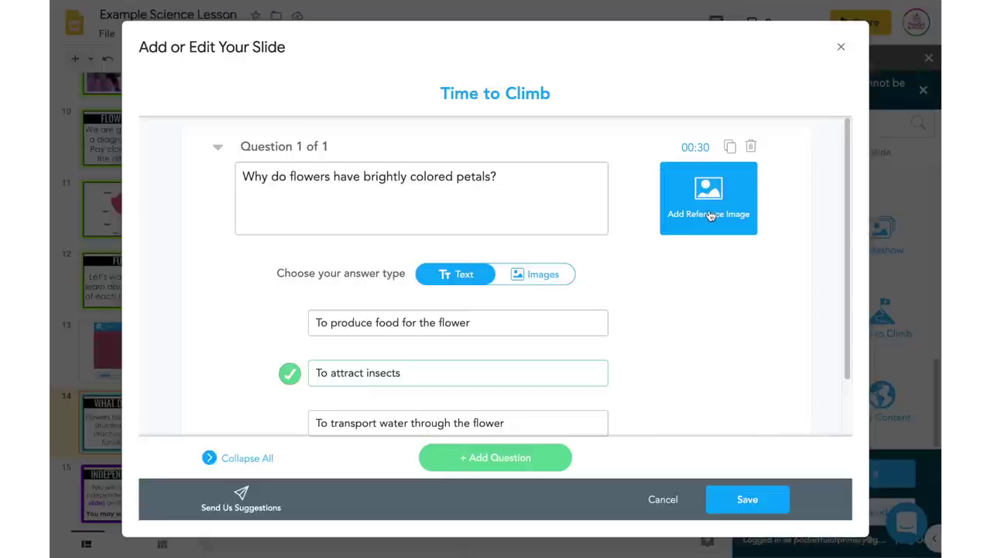
Check the activity timer setting of the first question
click(697, 148)
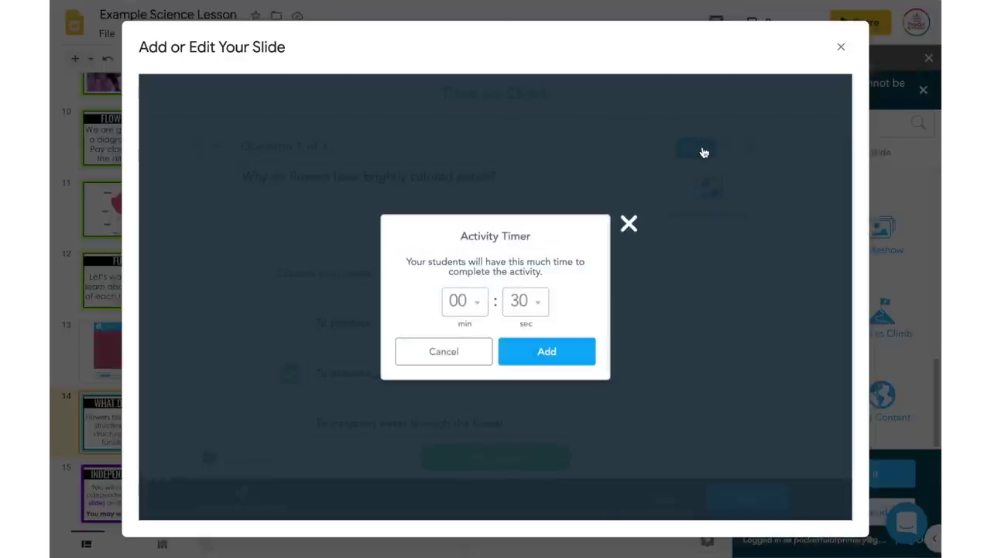
click(629, 224)
Add a second question reading "What is the function of the leaves?"
scroll(697, 310, down, 2)
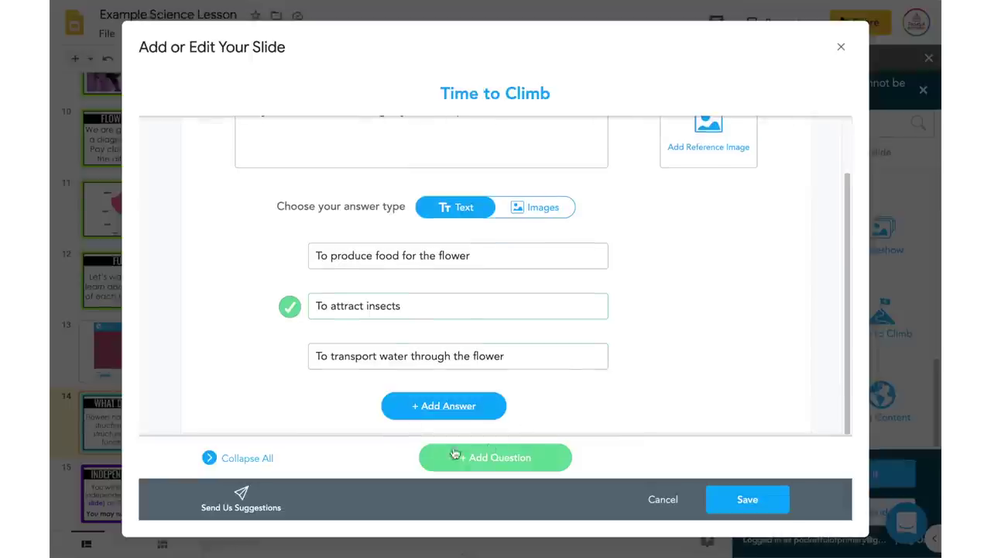
click(516, 458)
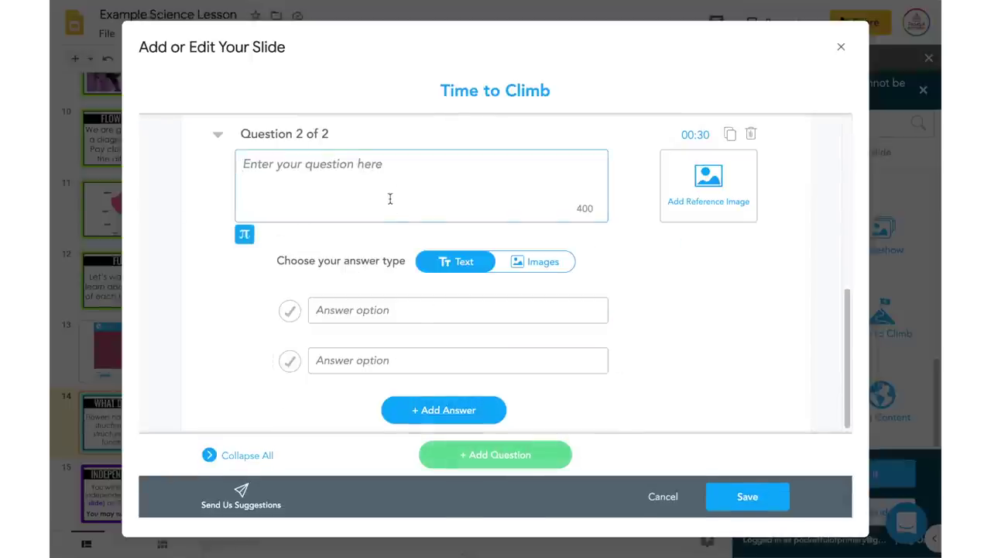
text(What i)
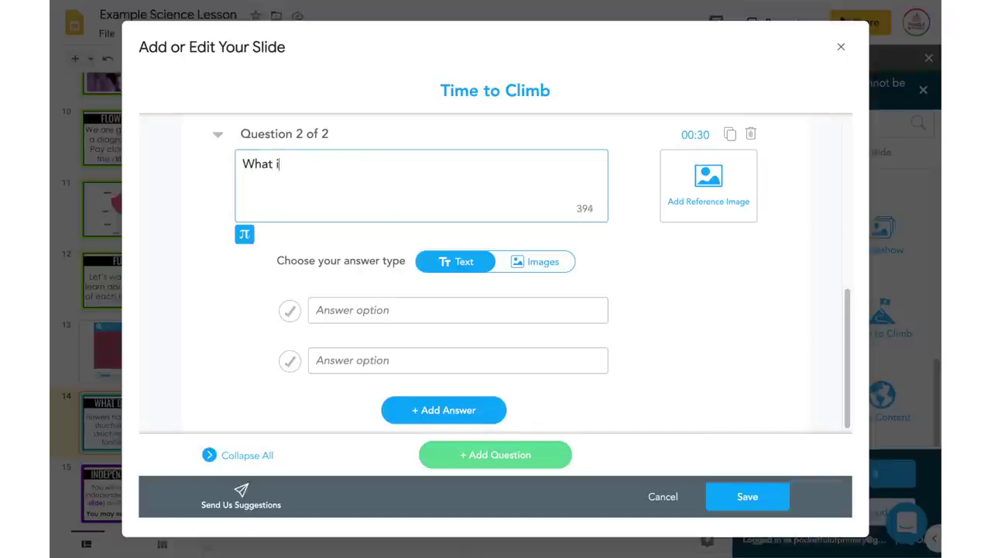
text(s the function )
text(of the lave)
text(aves?)
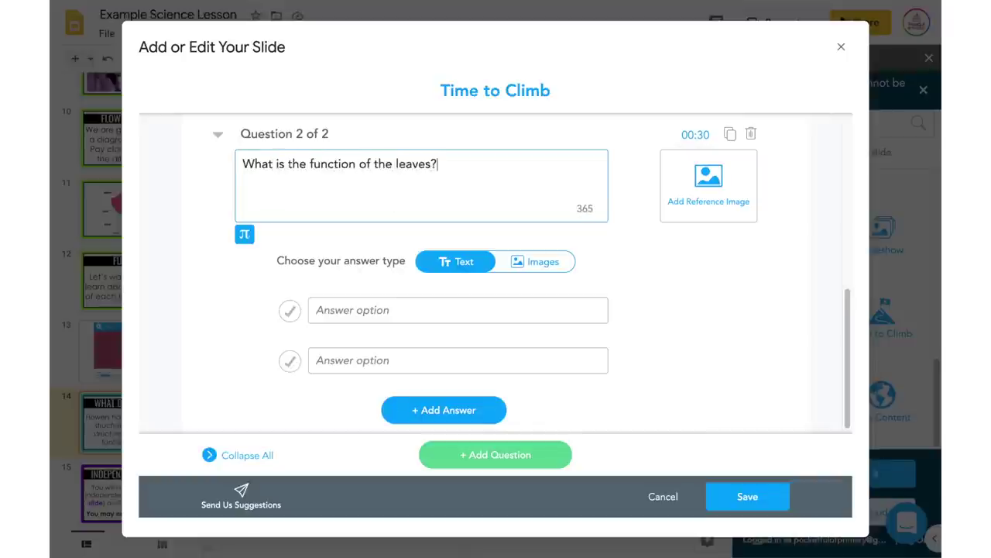
Enter "To produce food for the flower" as the second question's first answer and mark it as correct
click(341, 318)
text(To )
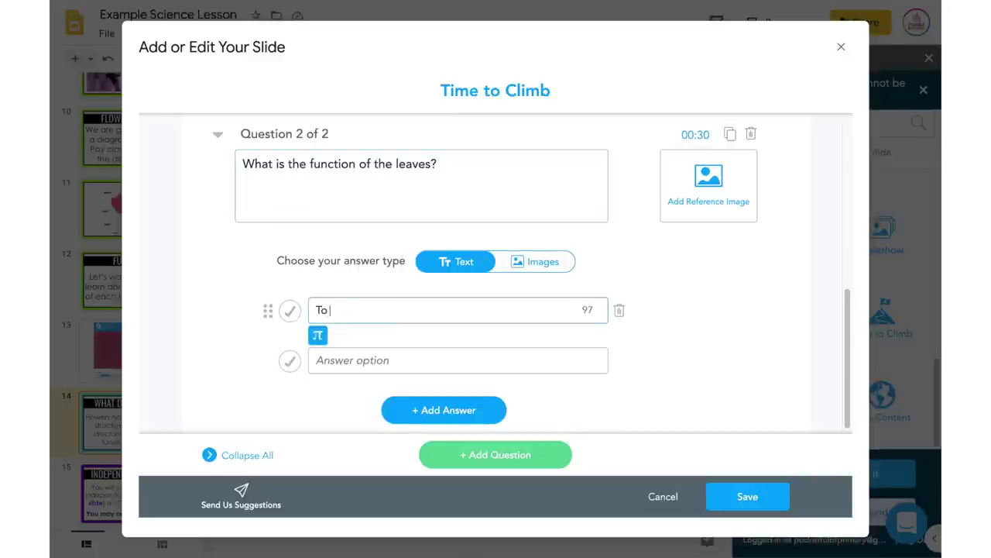
text(produce food for)
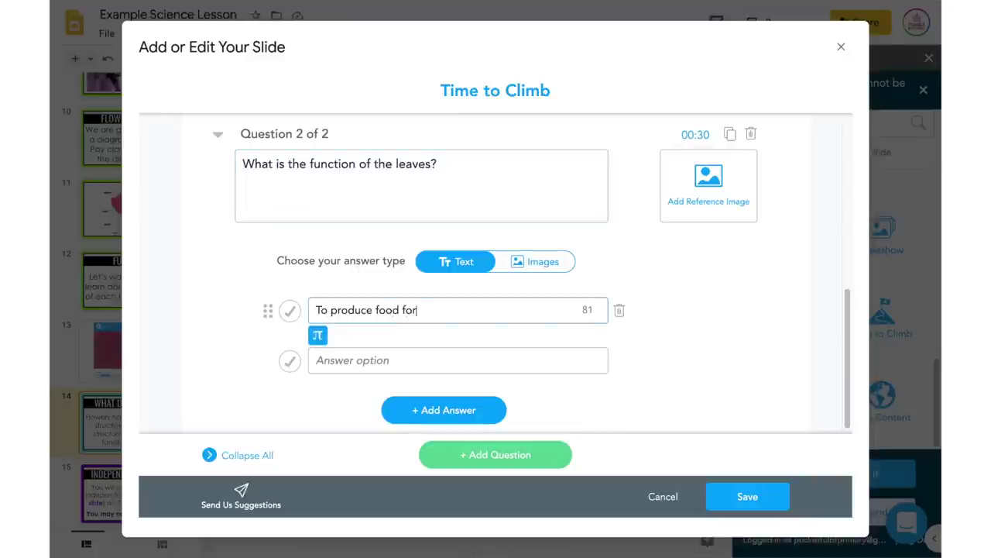
text( the flower)
click(290, 310)
Give the second question two more answers, "To pollinate the flower" and "To transport water"
click(365, 359)
text(To pollinate the flower)
click(430, 415)
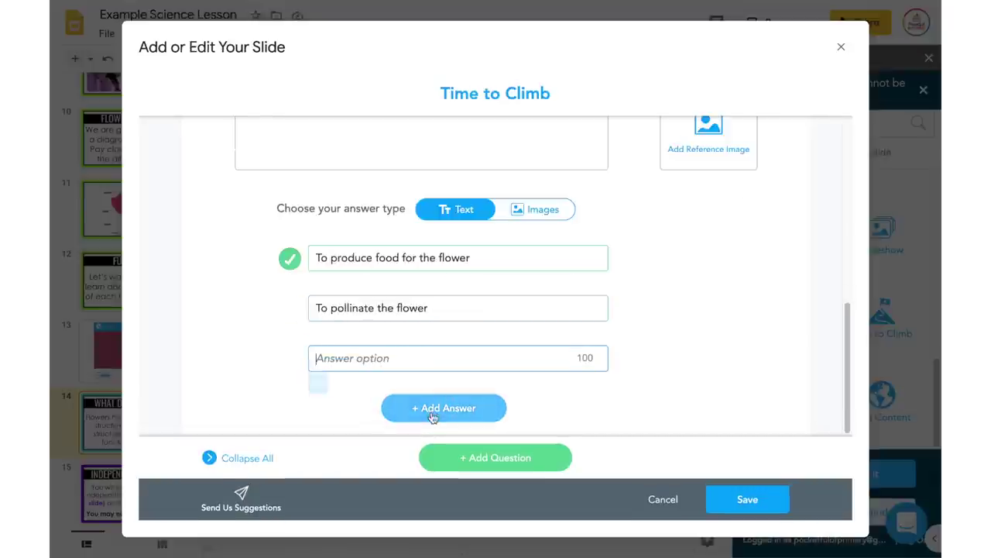
text(To transpor)
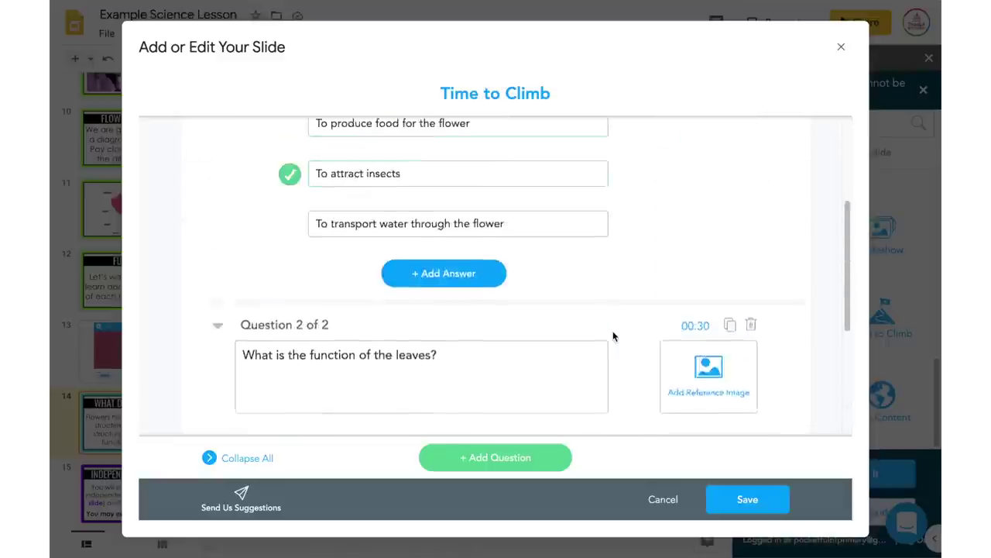
Review both questions and save the Time to Climb activity as a slide in the presentation
scroll(613, 336, up, 2)
scroll(613, 337, down, 3)
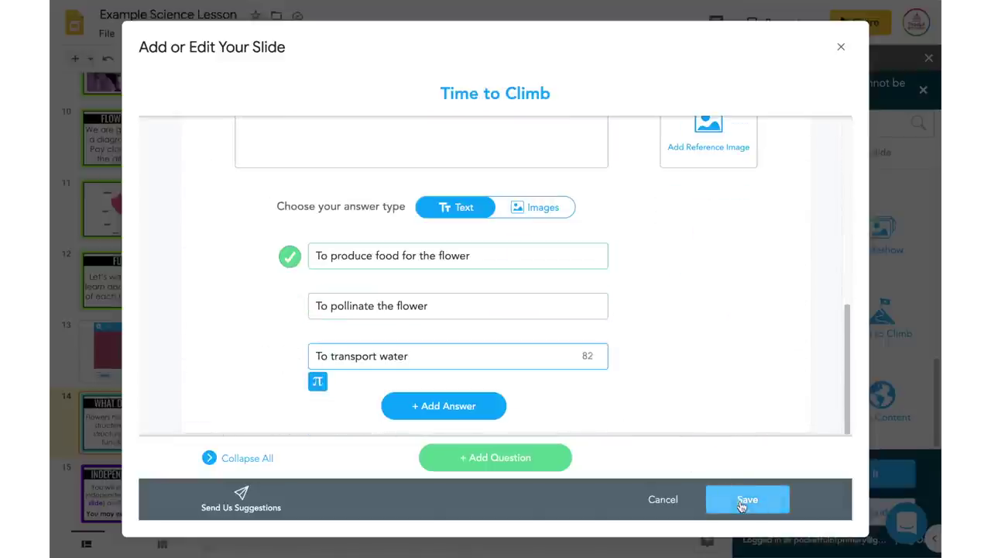
click(742, 502)
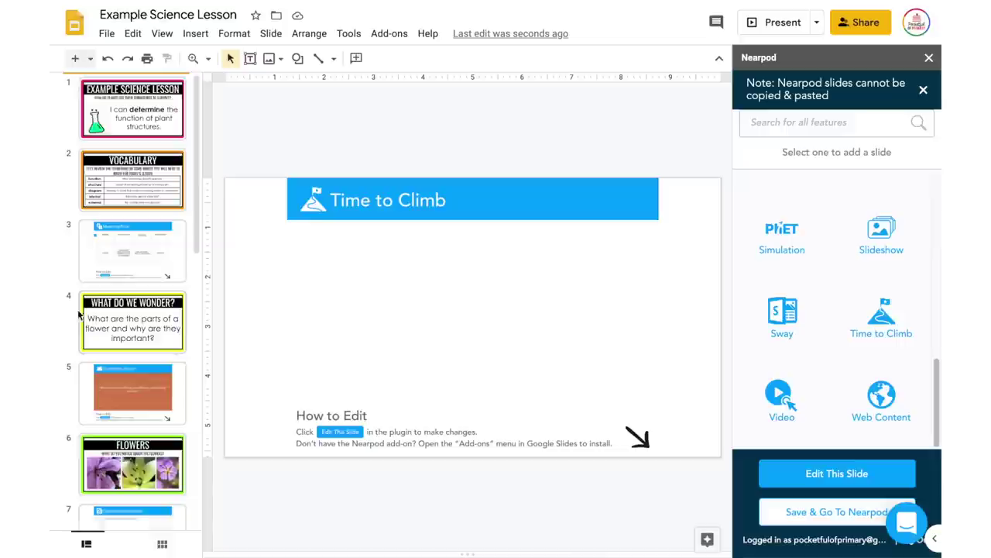
scroll(78, 314, down, 8)
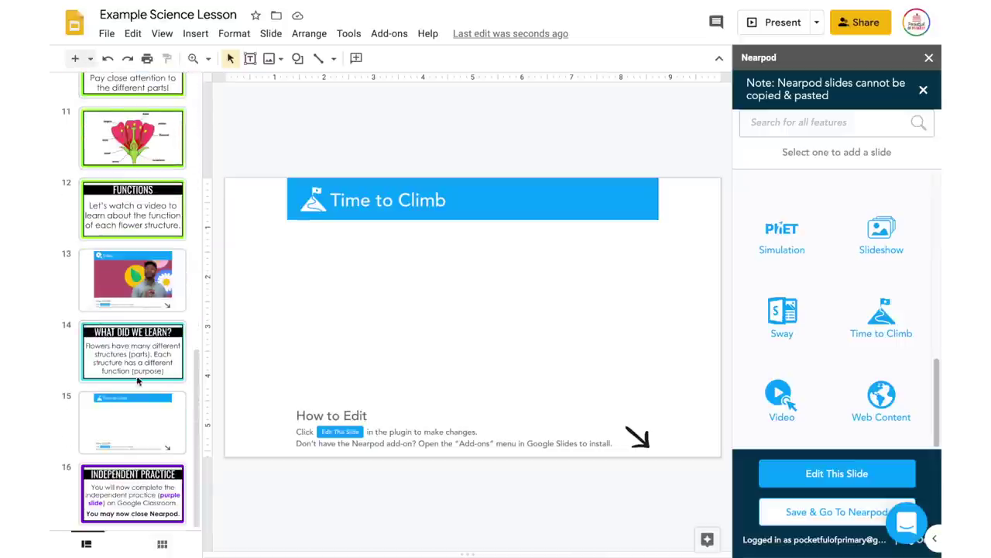
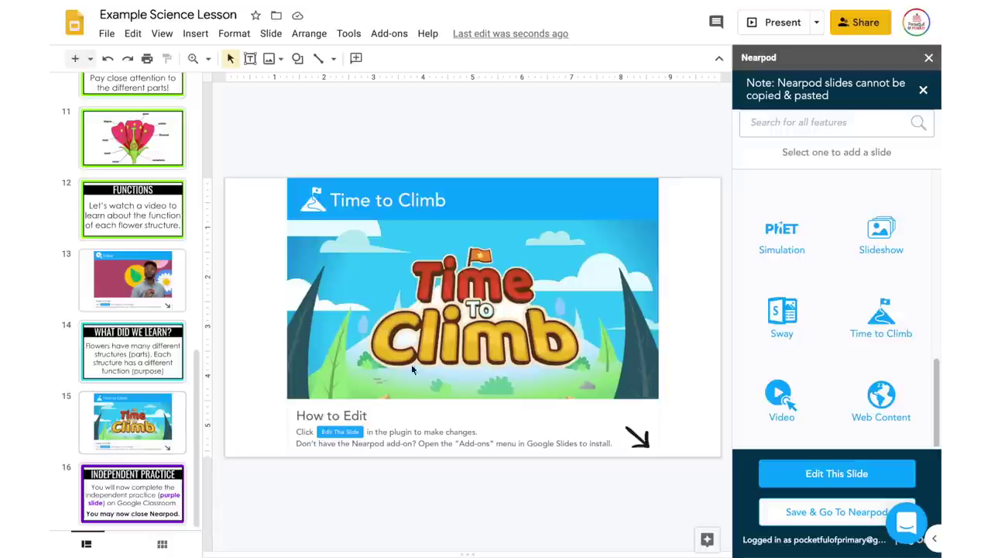
Start a new poll slide with the question "How do you feel about flower structures and their functions?"
scroll(819, 392, up, 3)
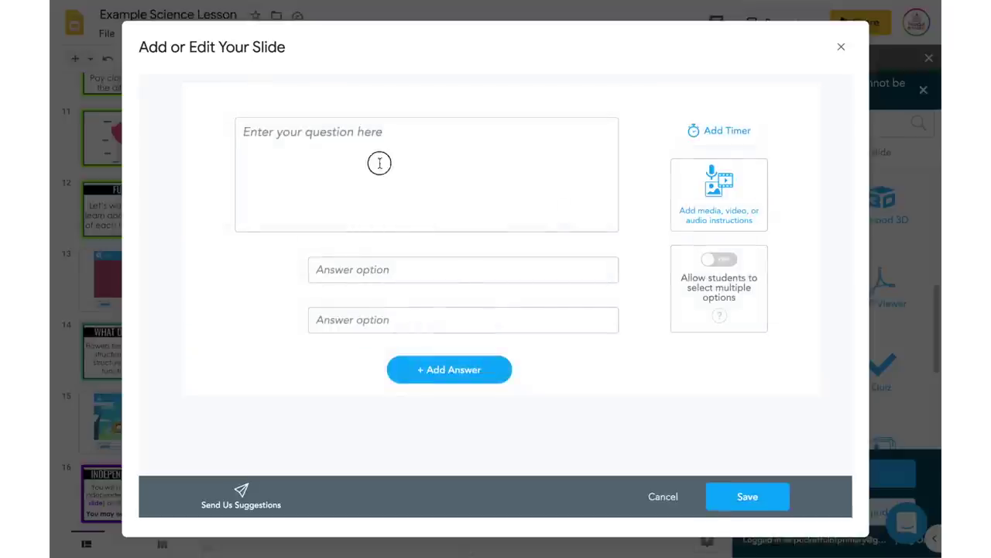
click(380, 162)
text(How)
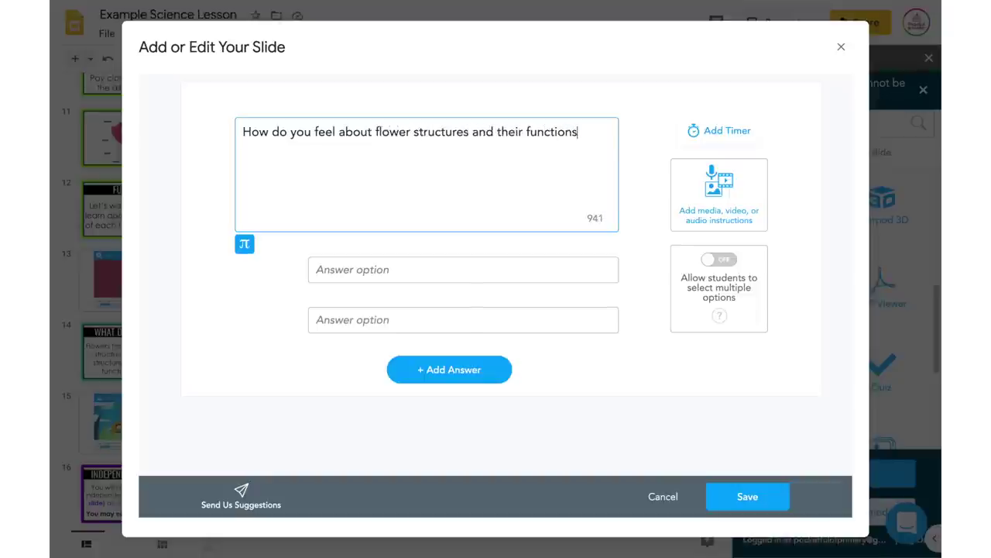
Give the poll three answer options: "I'm a pro!", "I need more practice!" and "What's a structure?"
click(358, 271)
text(I'm a pro!)
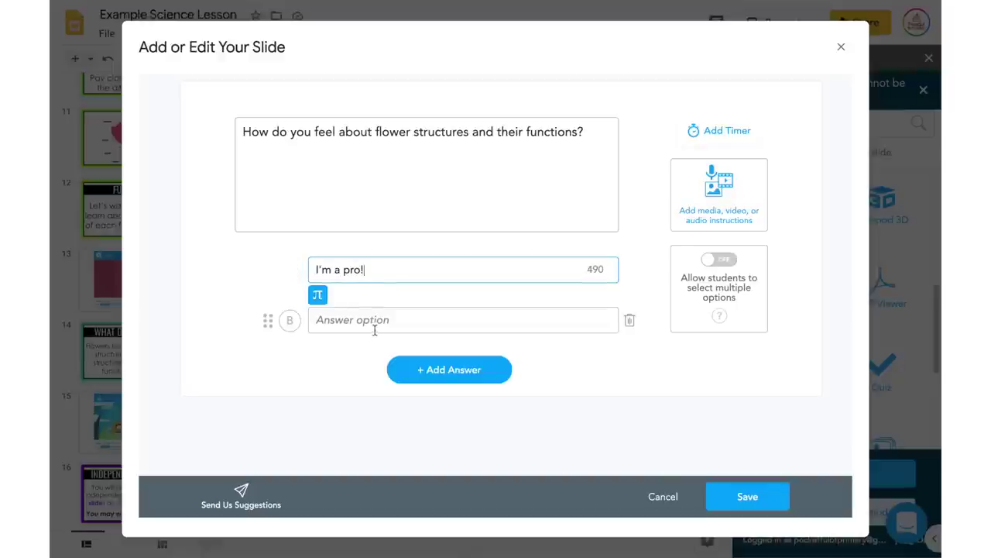
click(375, 329)
text(I)
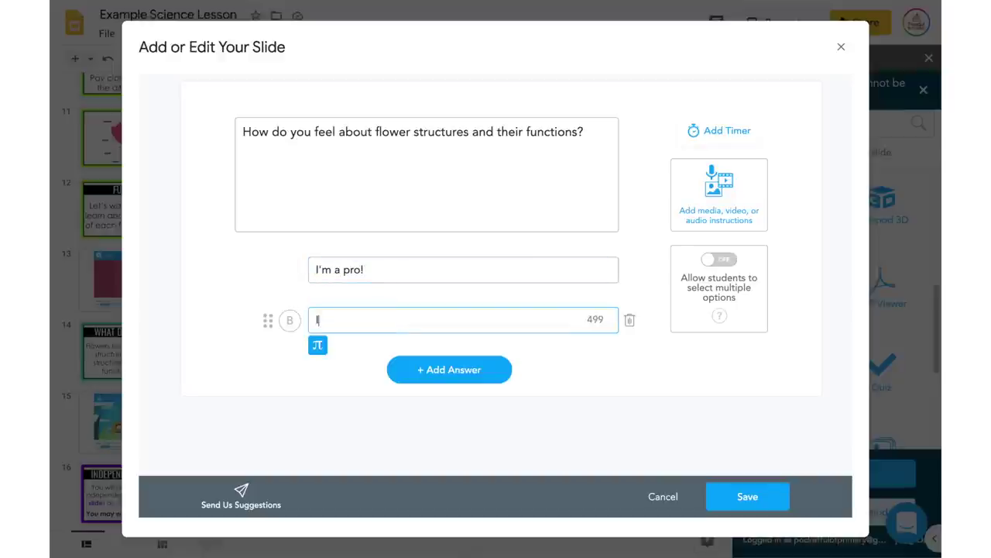
text( need more practice!)
click(478, 372)
click(416, 371)
text(W)
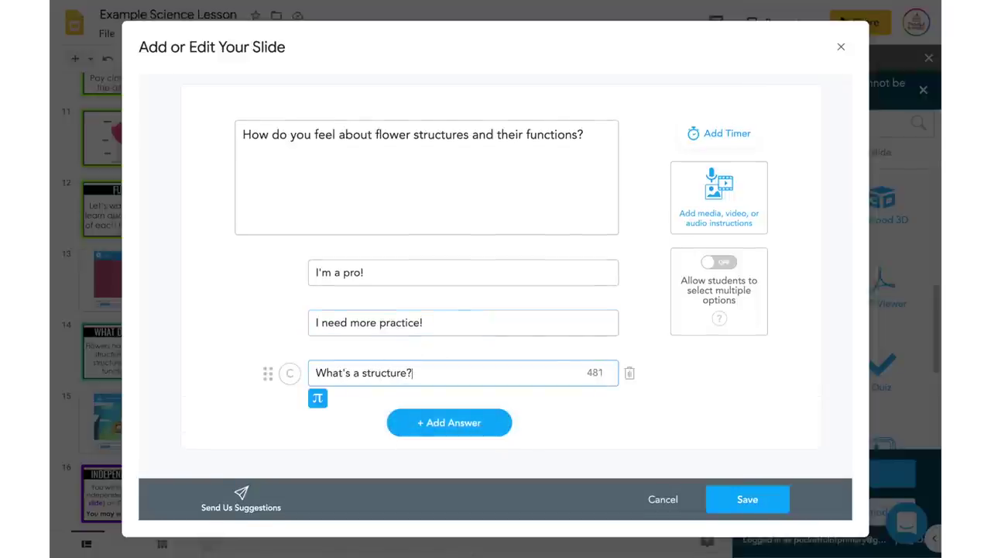
Add an activity timer in seconds to the poll and save the poll slide
click(721, 134)
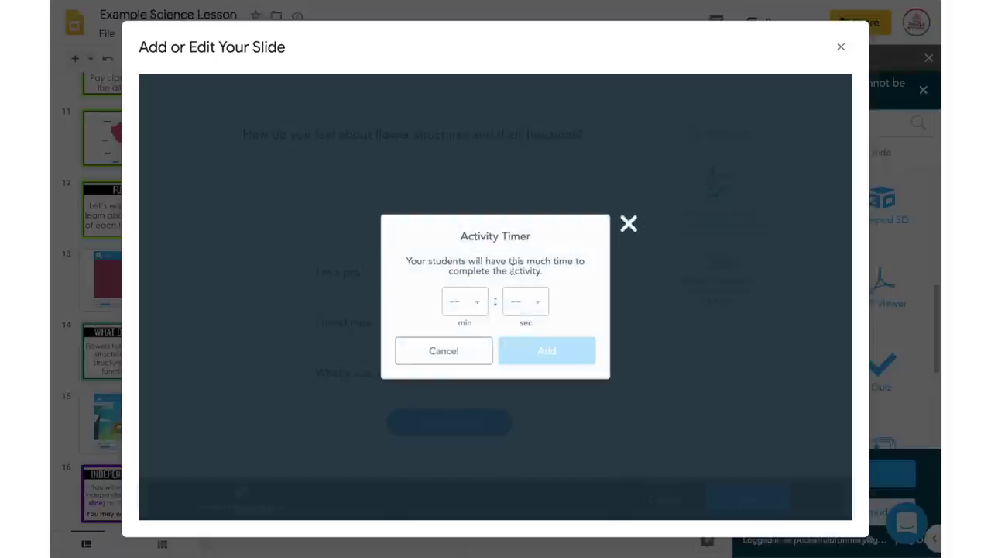
click(547, 304)
click(531, 396)
click(548, 351)
click(776, 503)
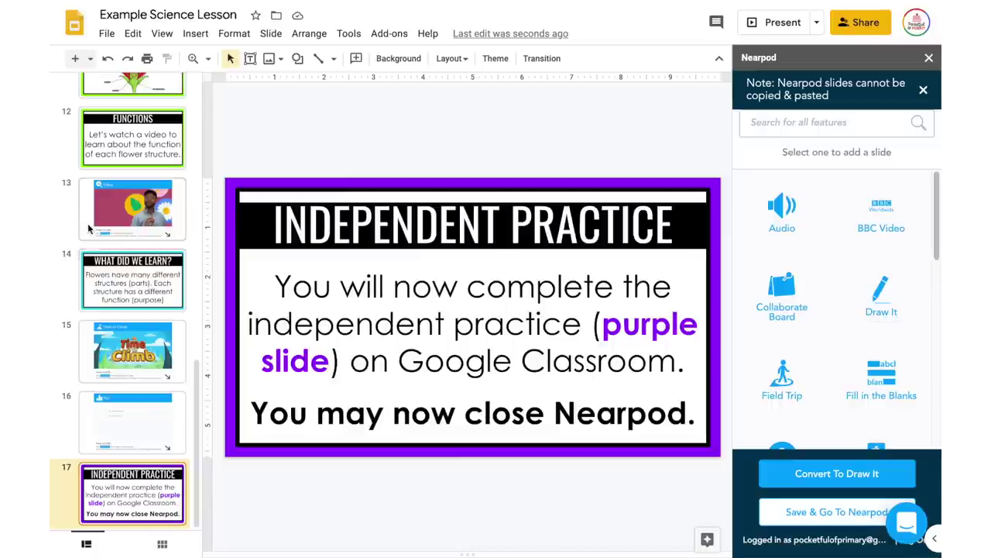
Convert the labelled flower diagram on slide 11 into a Draw It activity
scroll(89, 229, up, 3)
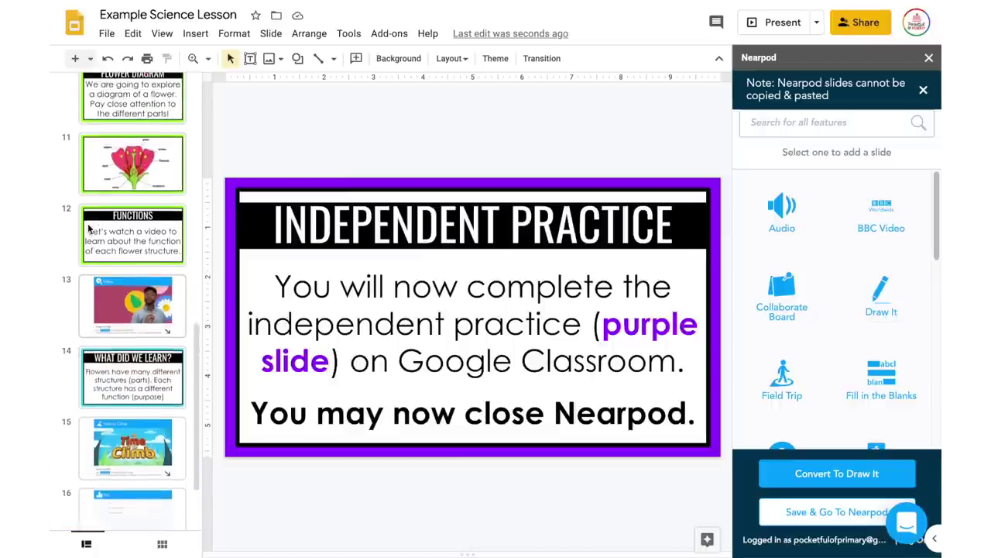
click(150, 179)
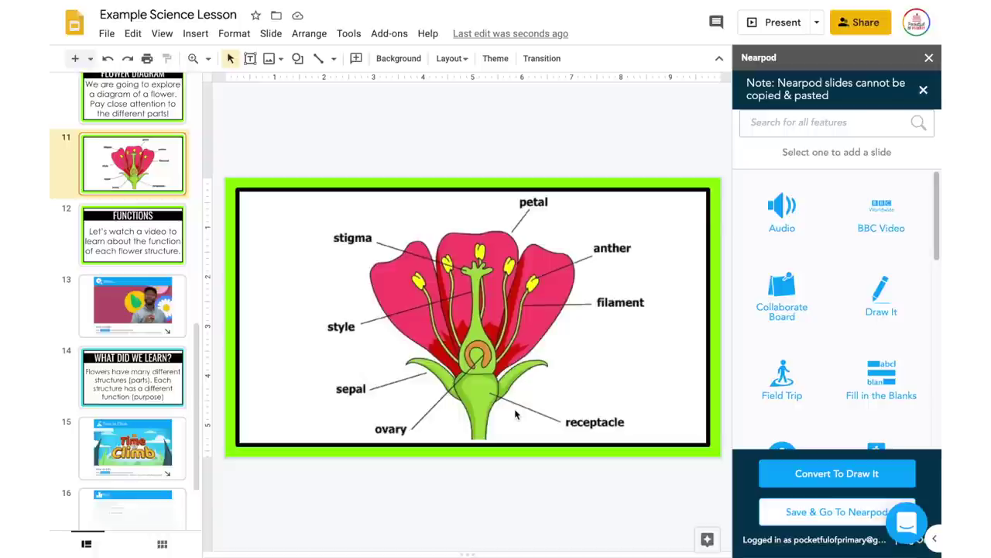
click(844, 483)
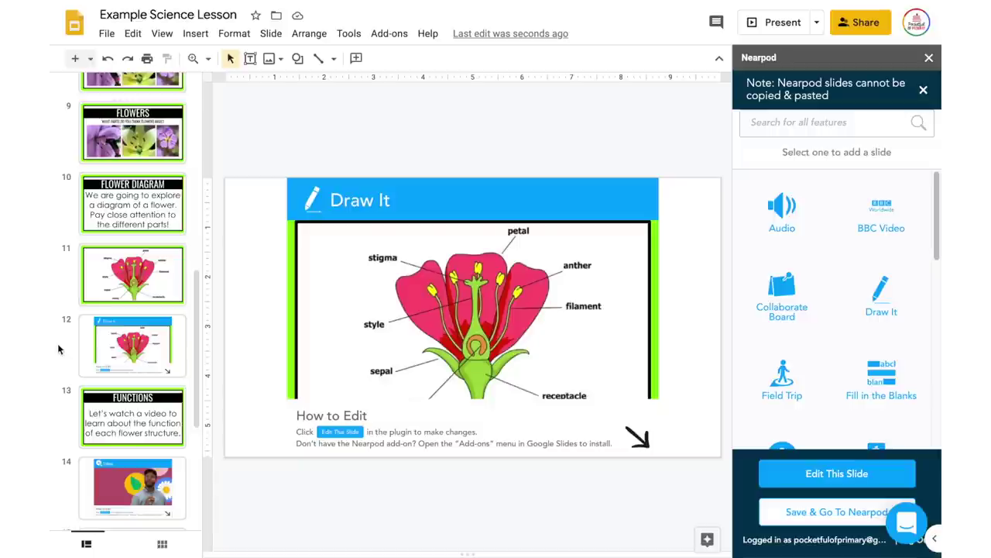
Compare the original flower diagram slide with its Draw It version and look through the remaining slides
click(139, 292)
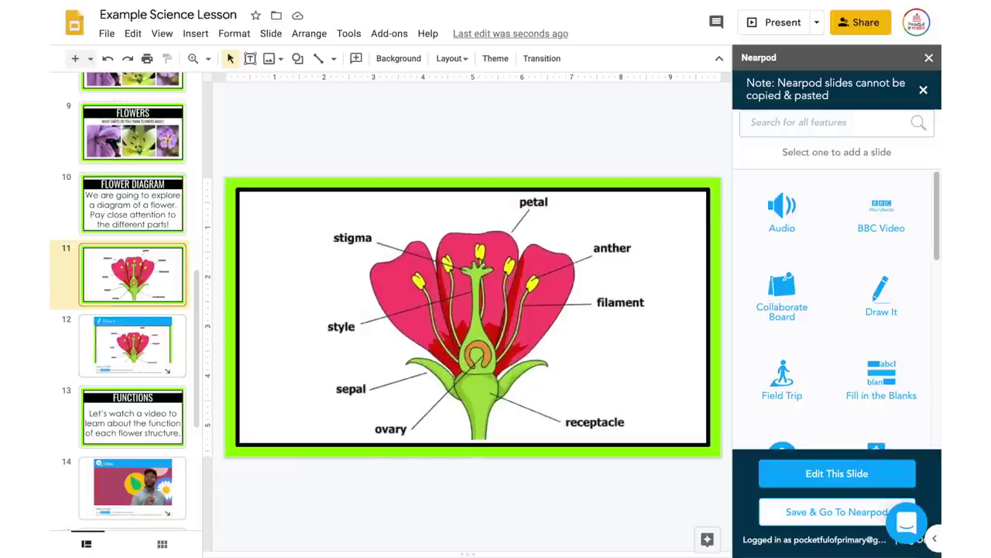
click(133, 345)
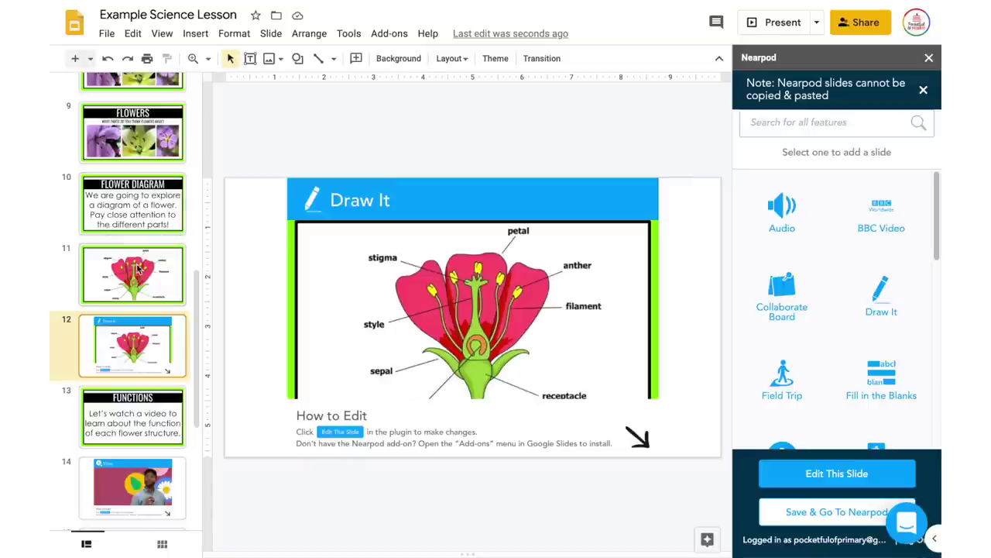
click(140, 273)
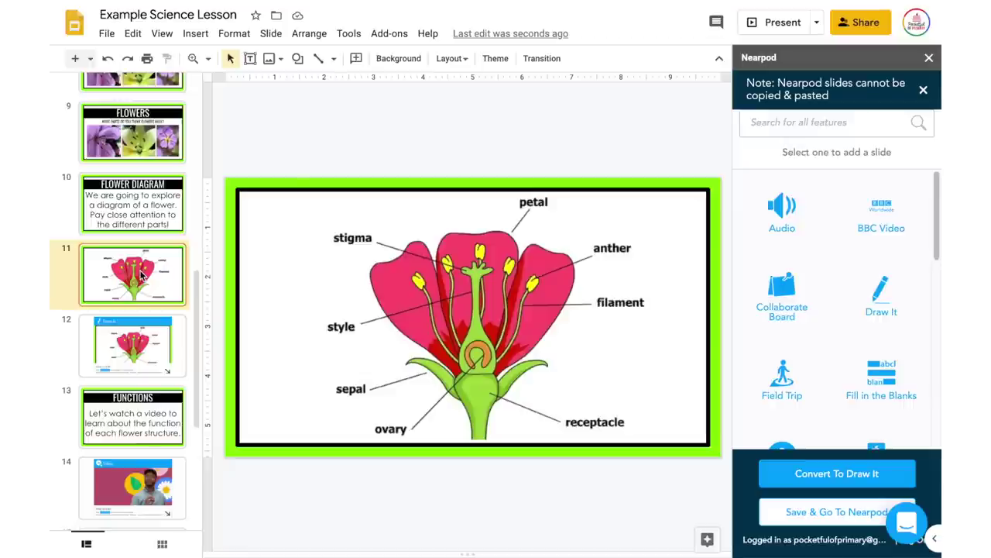
scroll(125, 303, down, 5)
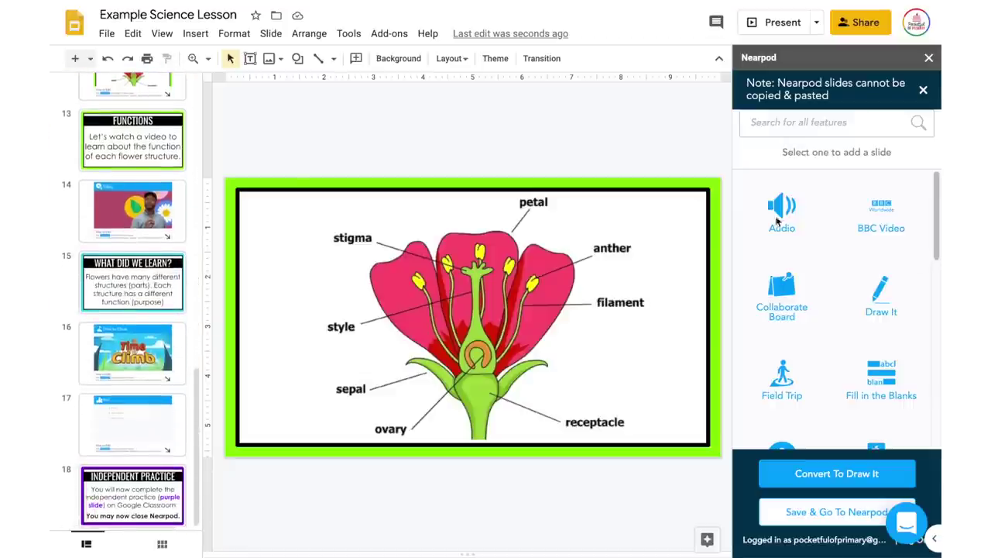
Look through the available Nearpod activity types and browse the Staff Picks of the Nearpod 3D models without adding any
scroll(881, 298, down, 1)
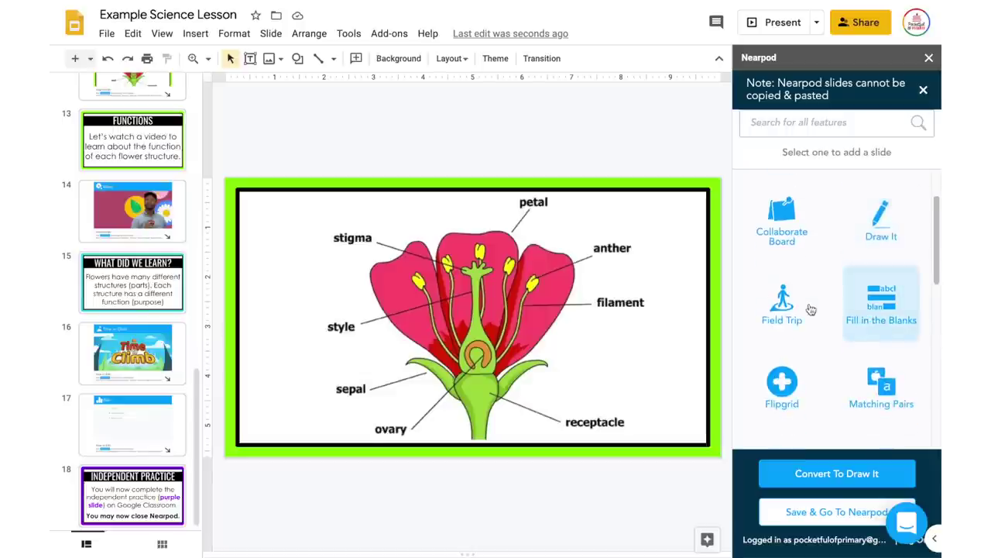
scroll(886, 316, down, 2)
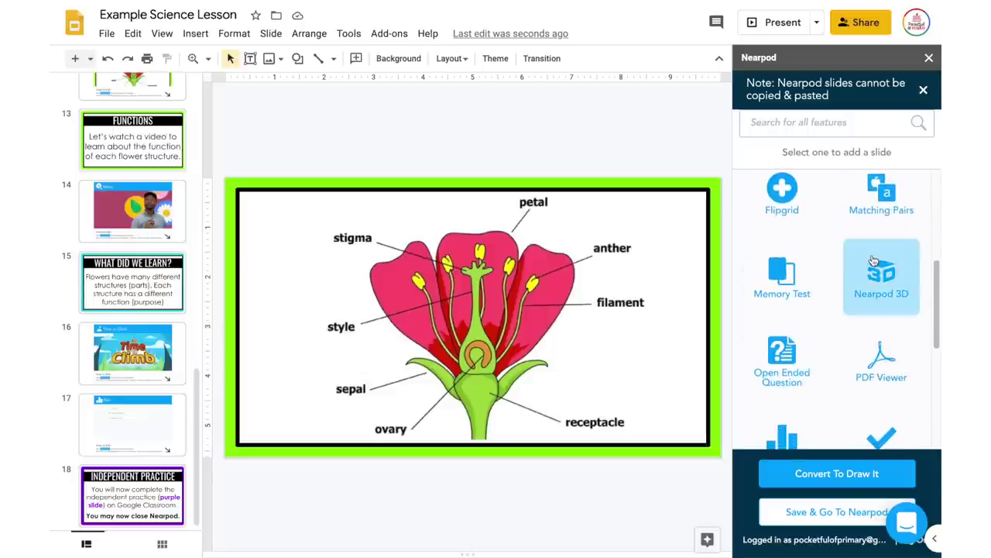
click(876, 270)
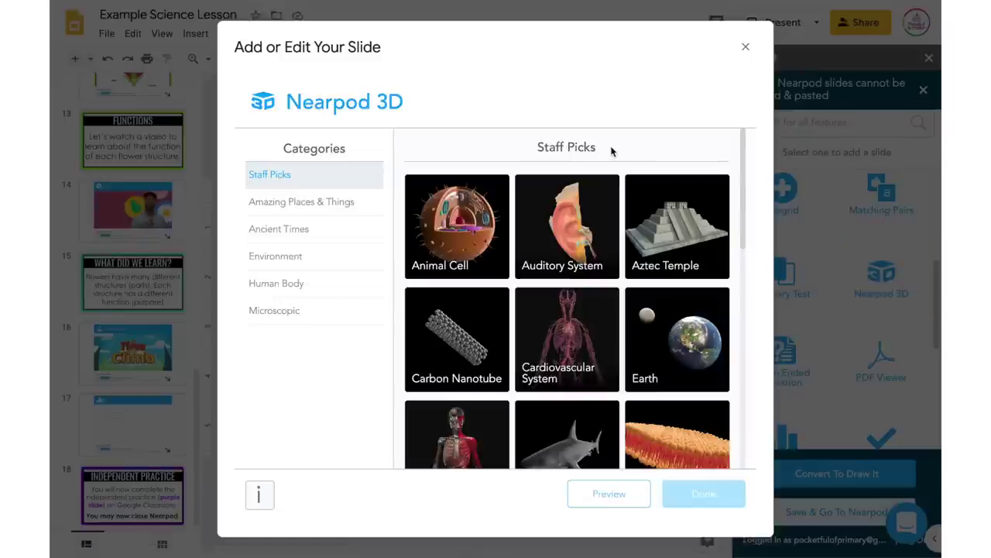
scroll(549, 323, down, 5)
scroll(549, 325, down, 3)
scroll(549, 326, down, 1)
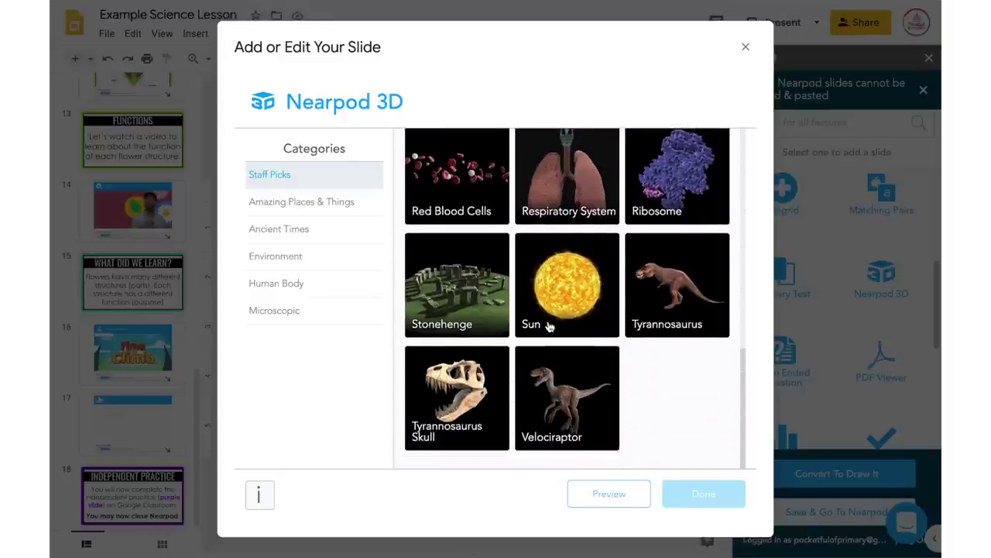
scroll(550, 326, up, 10)
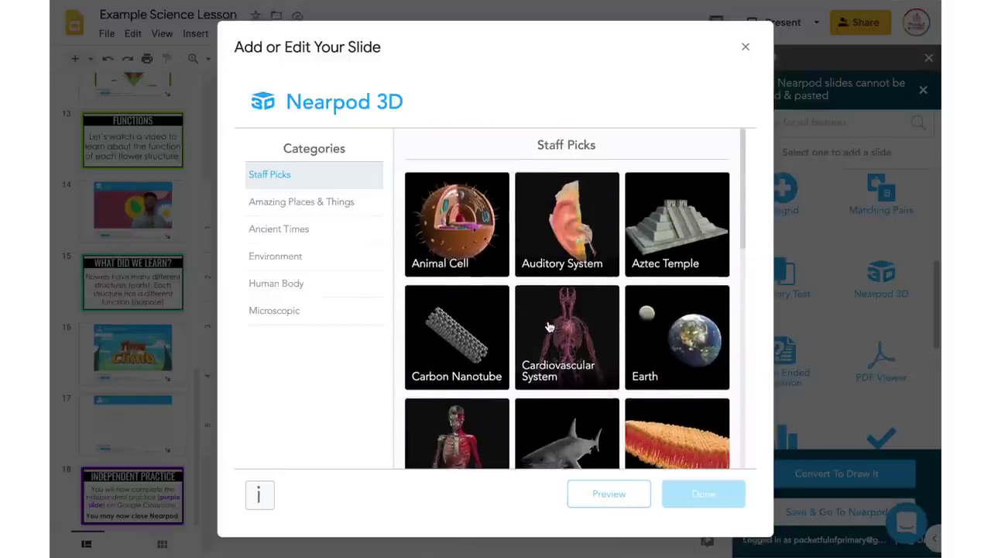
click(745, 50)
scroll(912, 379, down, 2)
scroll(912, 380, down, 1)
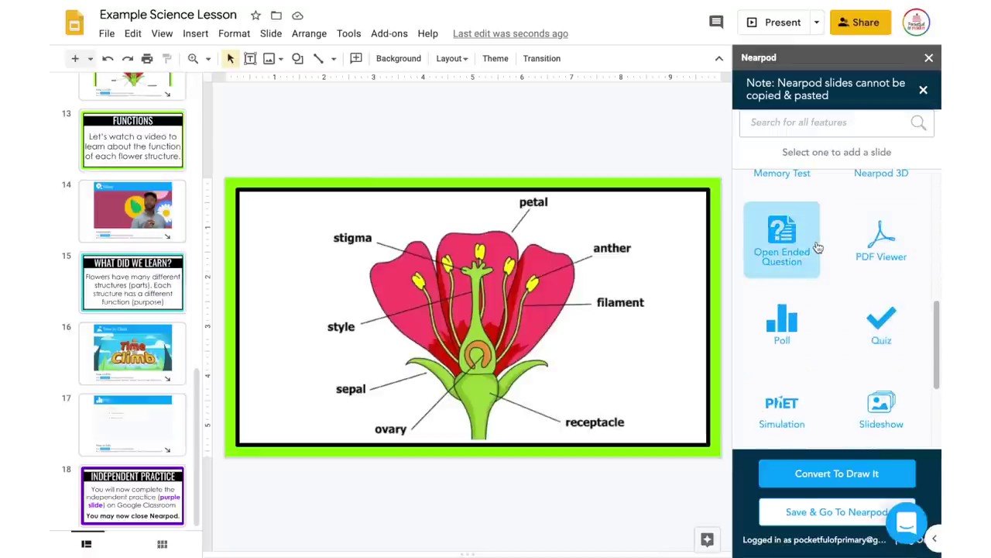
scroll(818, 247, down, 2)
scroll(813, 326, up, 2)
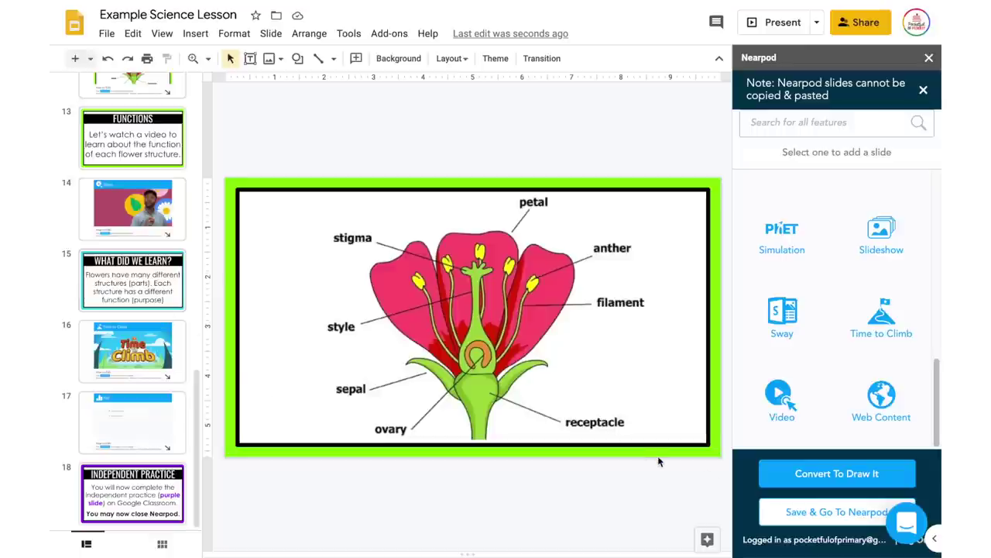
Save the lesson to Nearpod and create a library folder named SCIENCE there
click(809, 514)
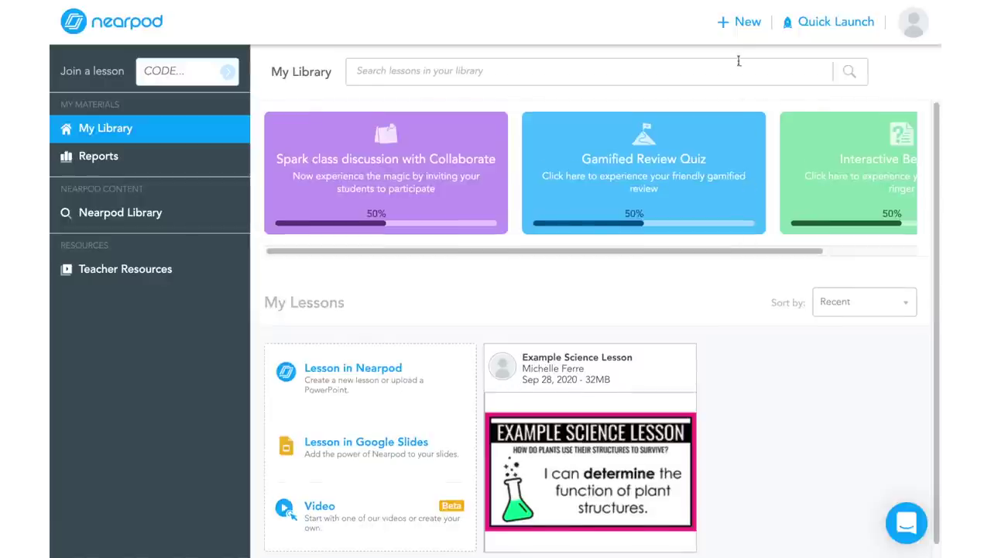
click(742, 35)
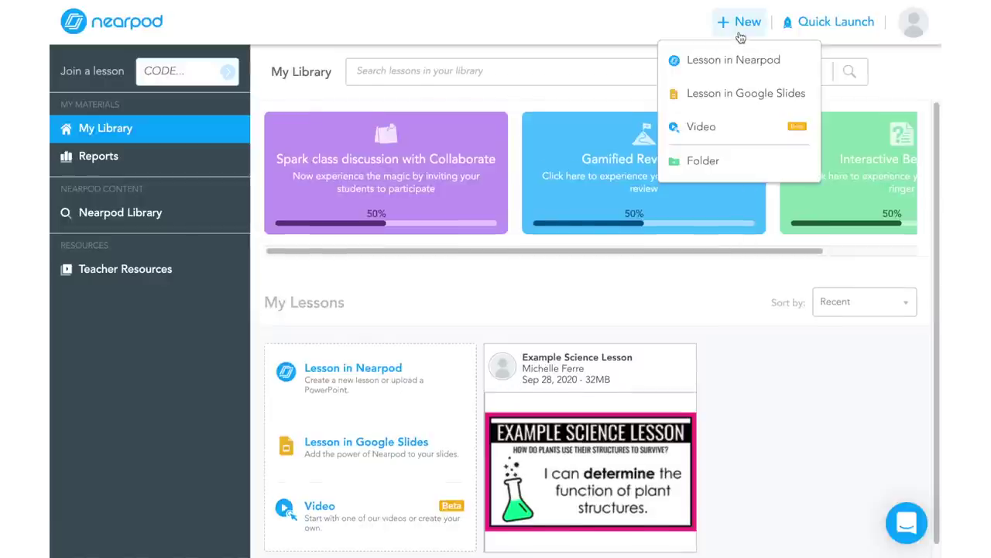
click(701, 169)
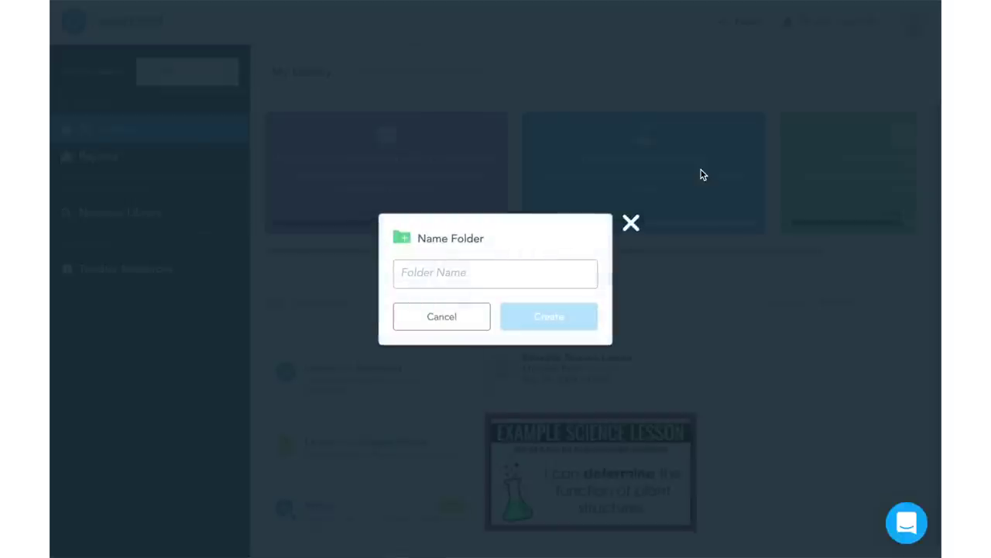
text(SCIENCE)
click(592, 309)
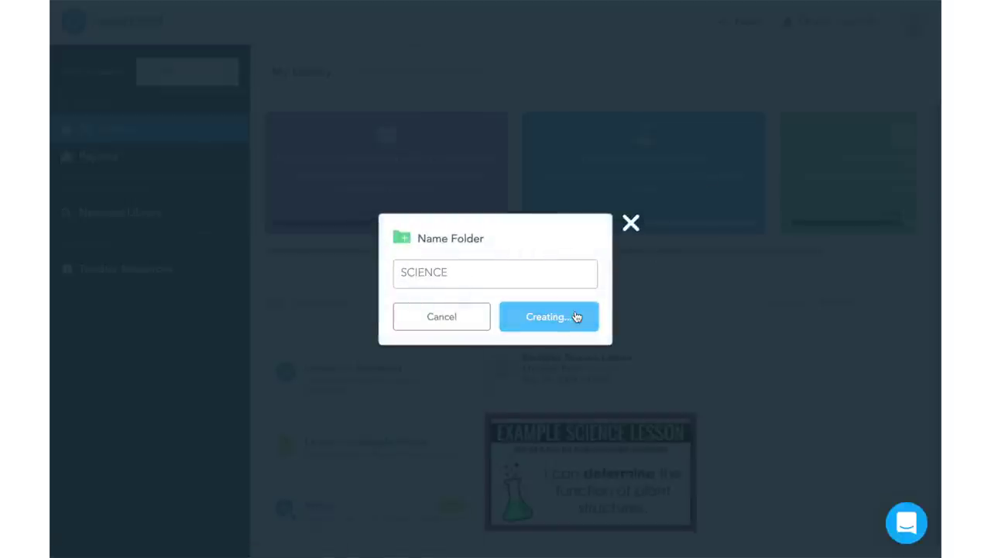
Move the Example Science Lesson into the SCIENCE folder and view the folder's contents
click(330, 314)
scroll(630, 383, down, 1)
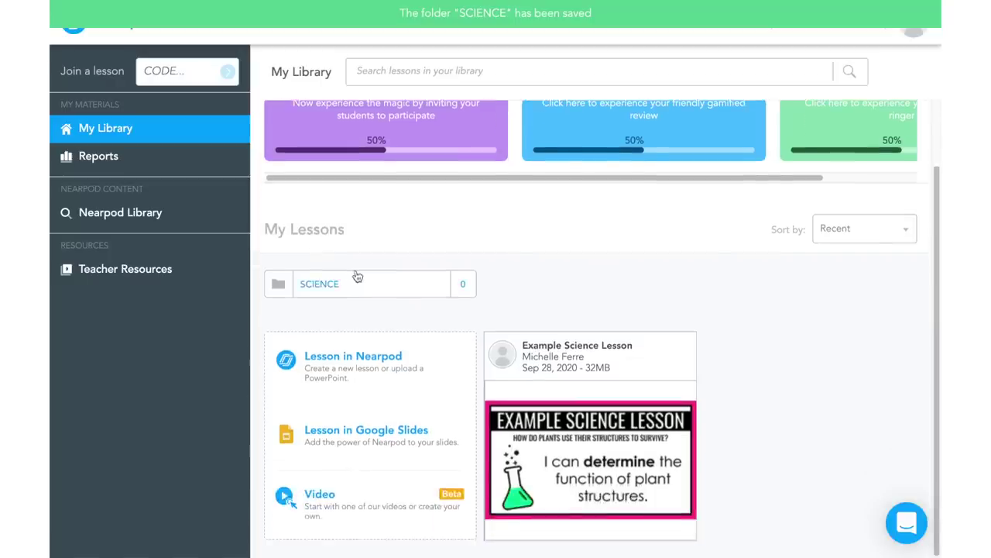
drag(577, 372, 358, 289)
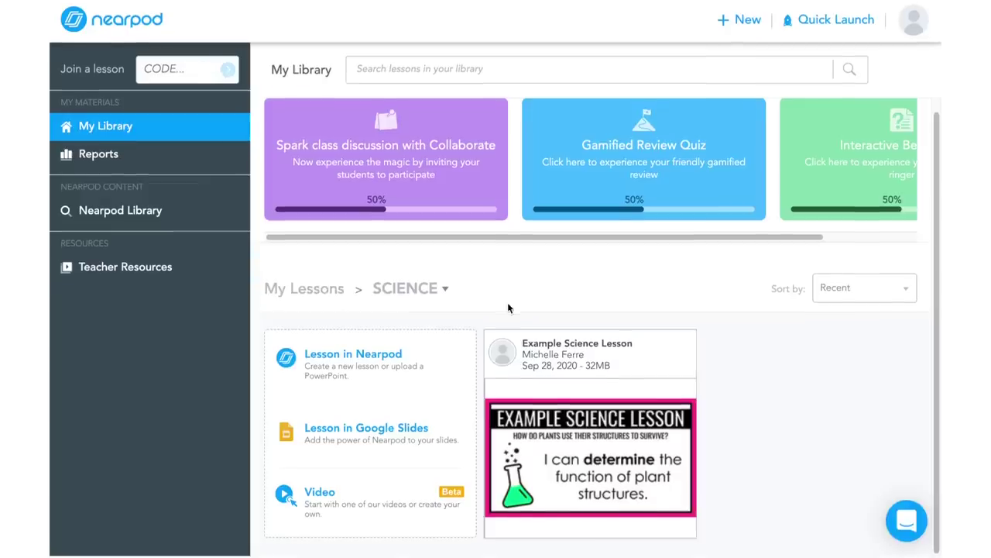
Launch the Example Science Lesson in Live Participation mode and view its shareable student link
click(583, 433)
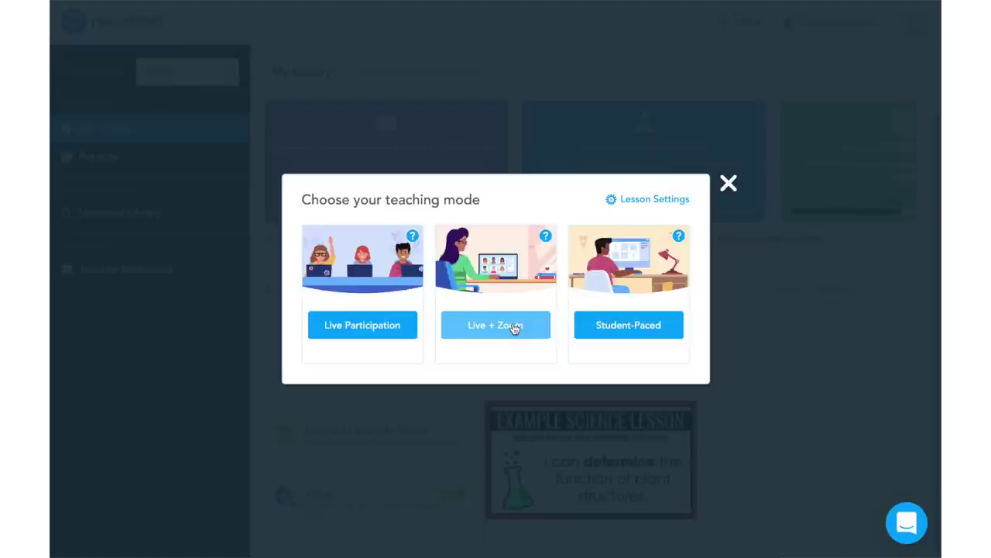
click(373, 326)
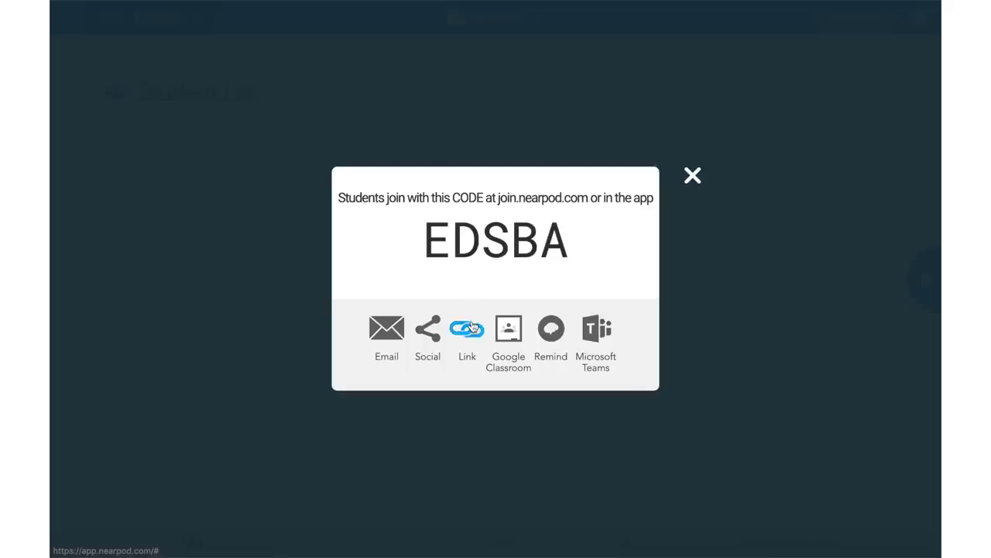
click(471, 328)
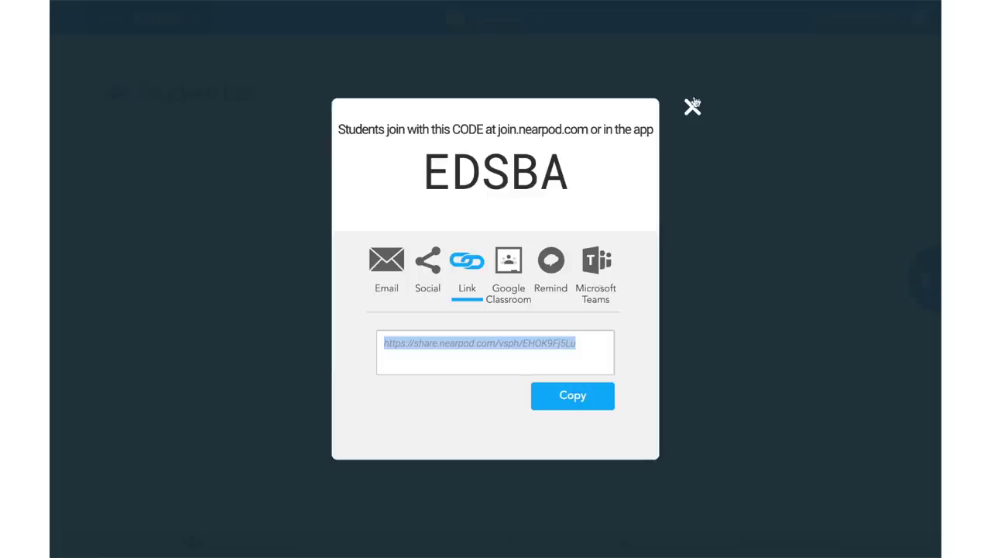
click(691, 106)
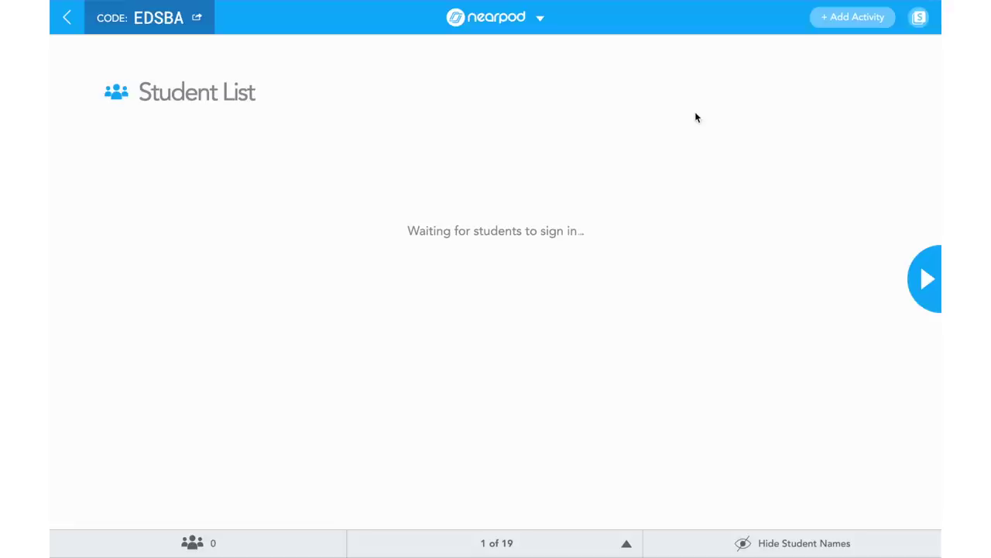
Advance the live lesson to the vocabulary Matching Pairs slide and start that activity
click(924, 282)
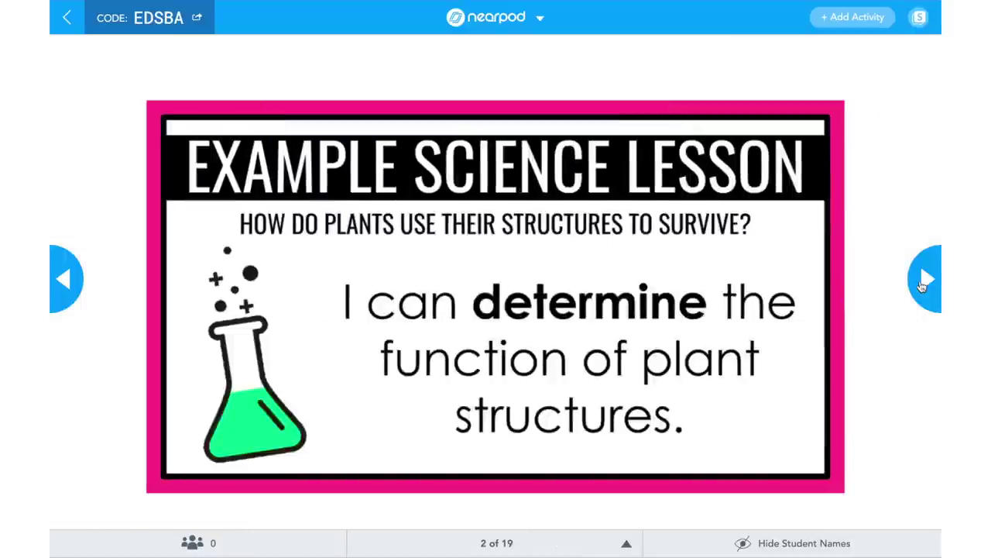
click(924, 280)
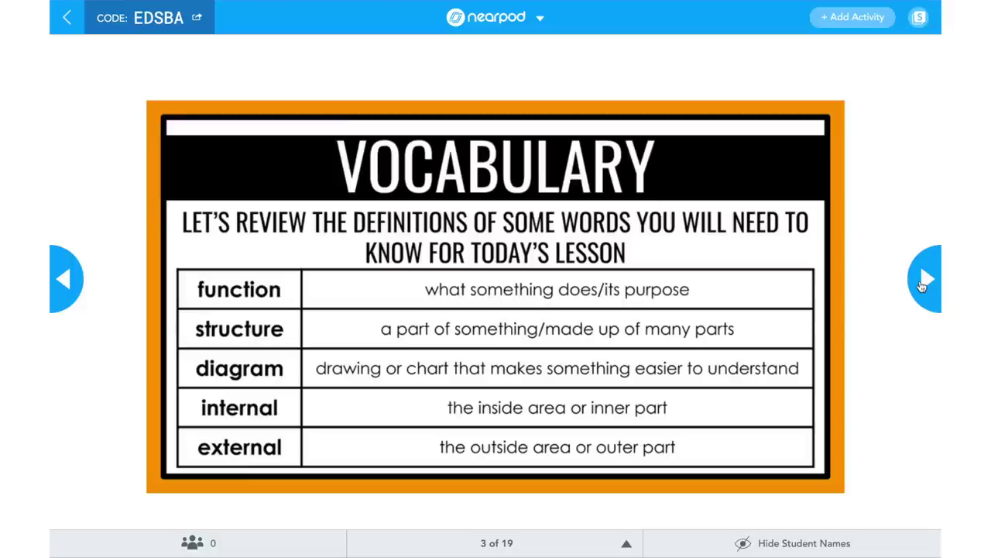
click(925, 280)
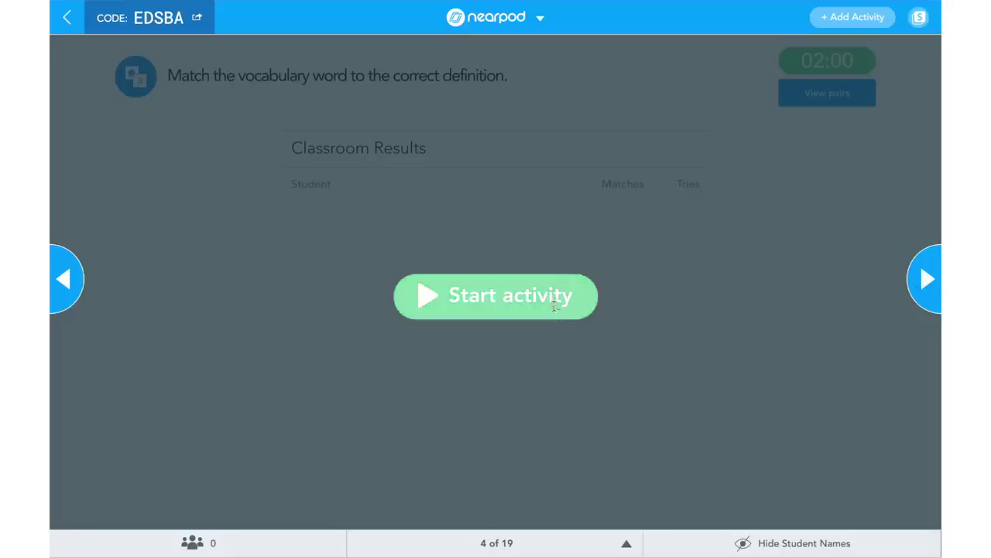
click(554, 306)
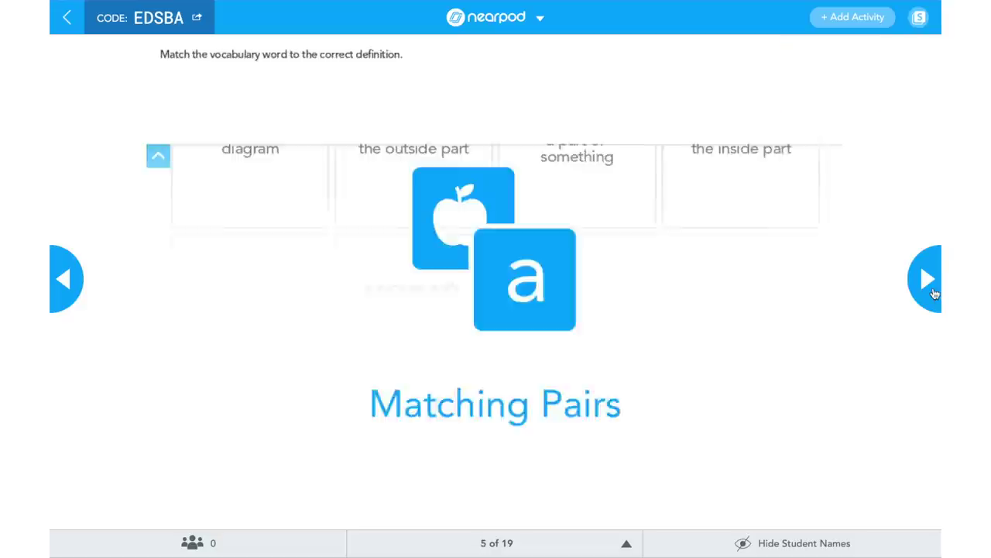
Advance to the Collaborate Board and require approval of student comments for the rest of the session
click(935, 294)
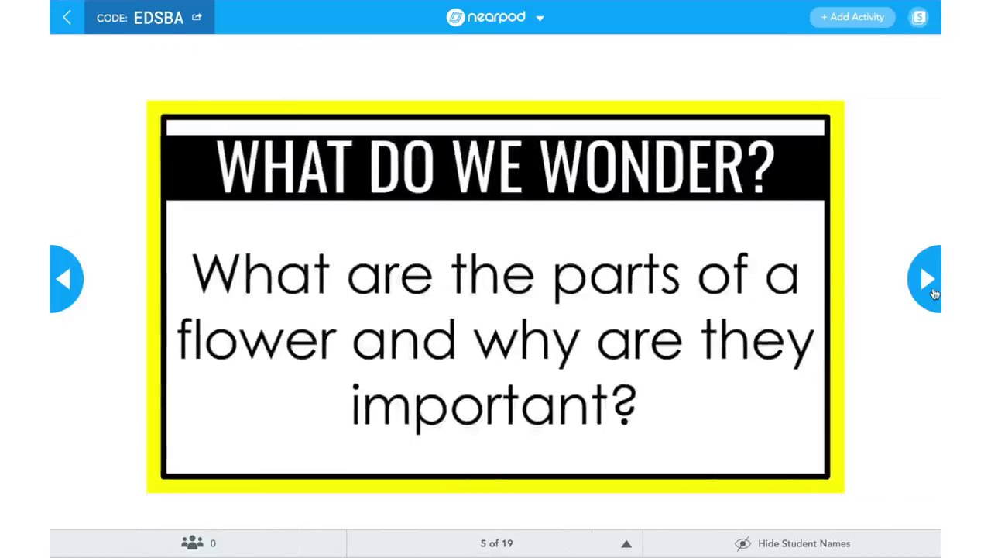
click(935, 293)
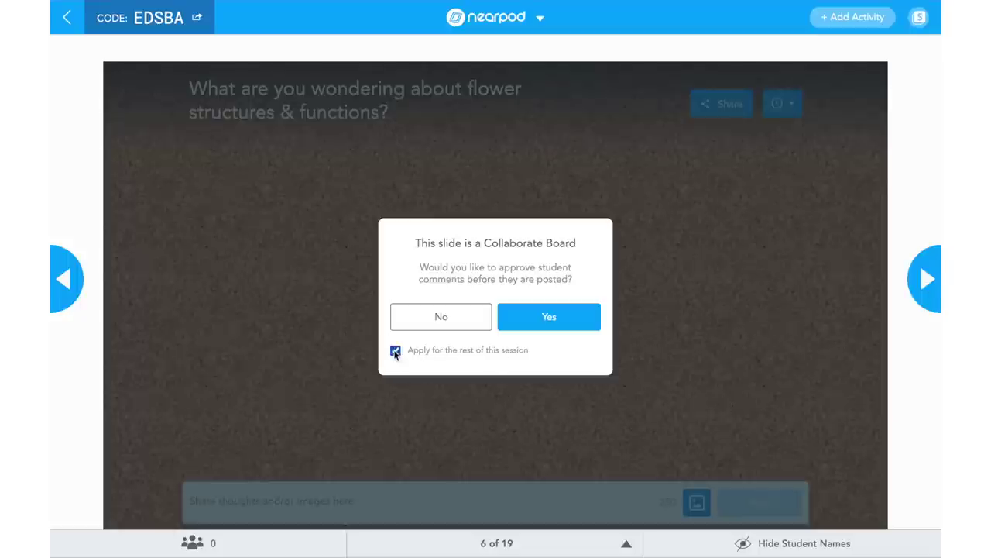
click(583, 318)
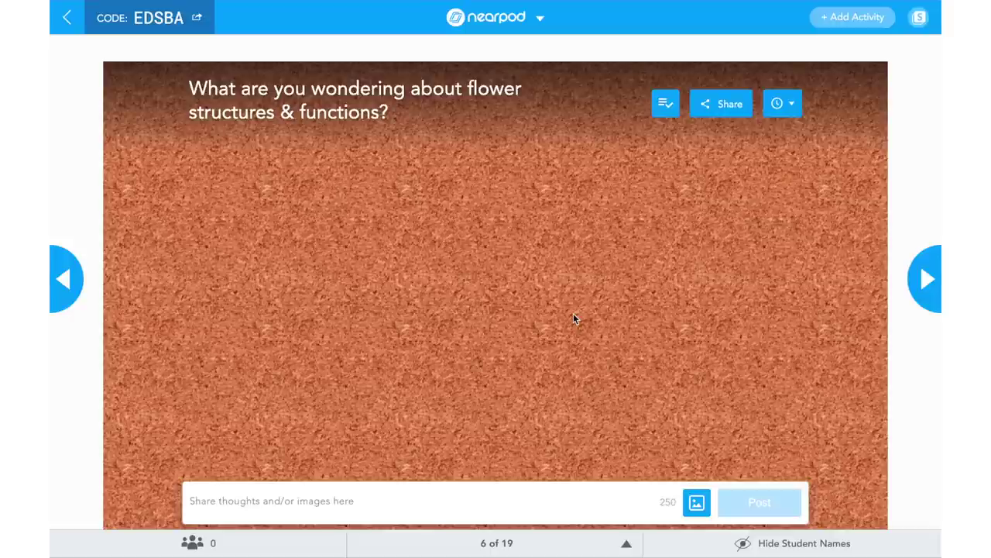
Check the Collaborate Board's pending posts and sort the board by Likes
click(665, 105)
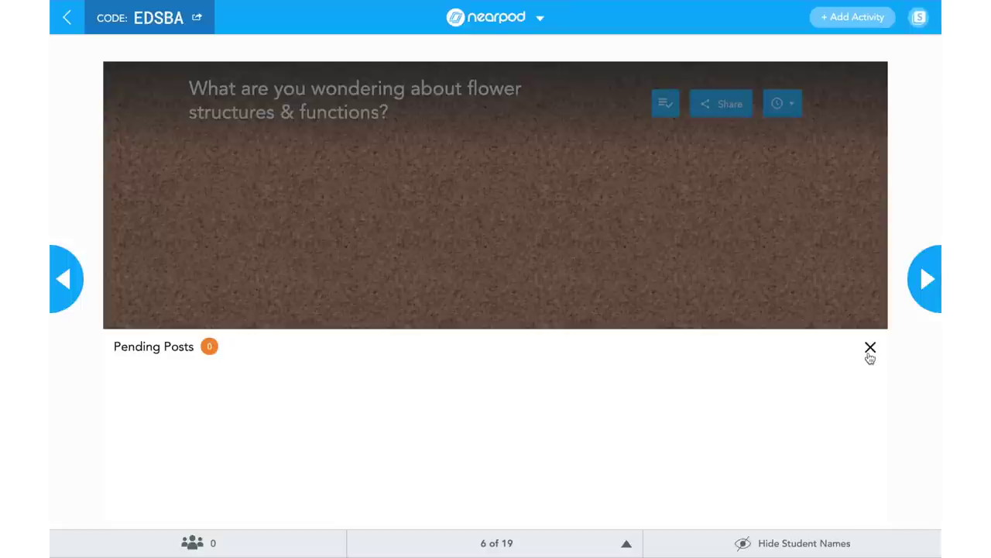
click(870, 350)
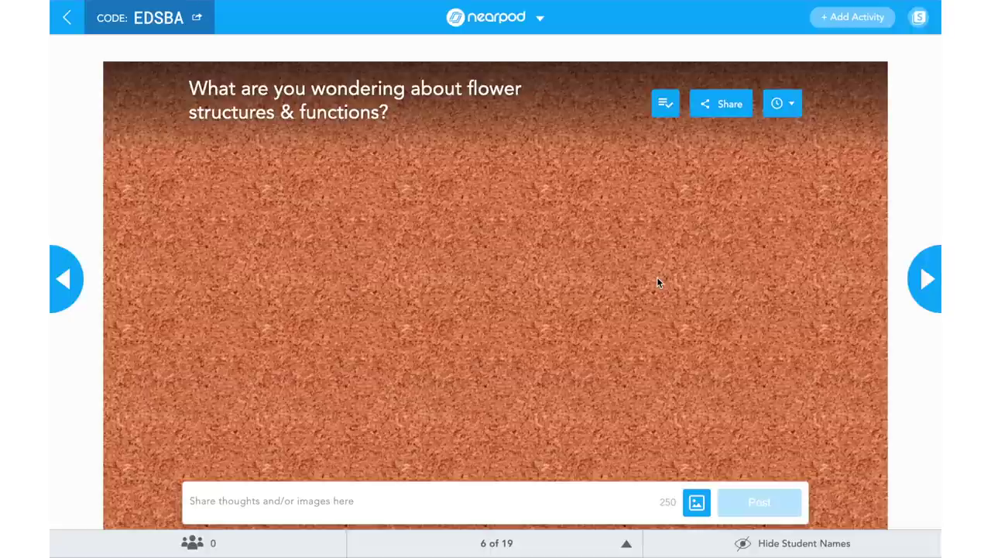
click(790, 108)
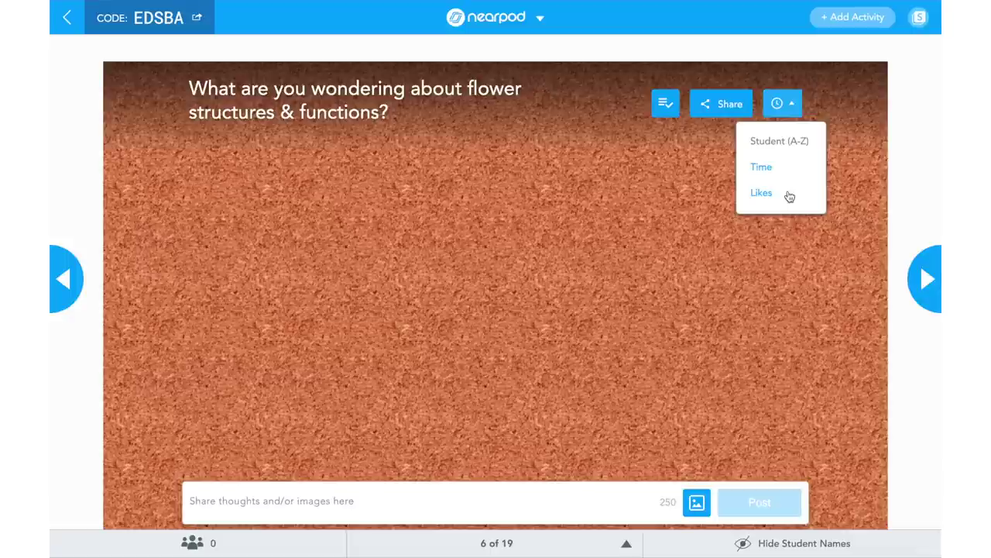
click(761, 193)
Advance past the Flowers slide and start the open-ended activity "What do you notice about the flowers?"
click(930, 280)
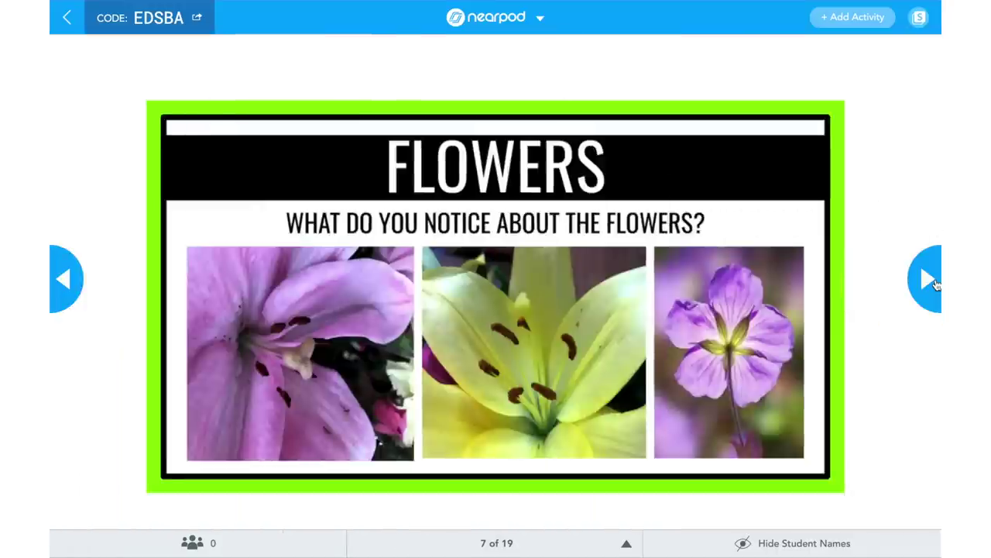
click(933, 283)
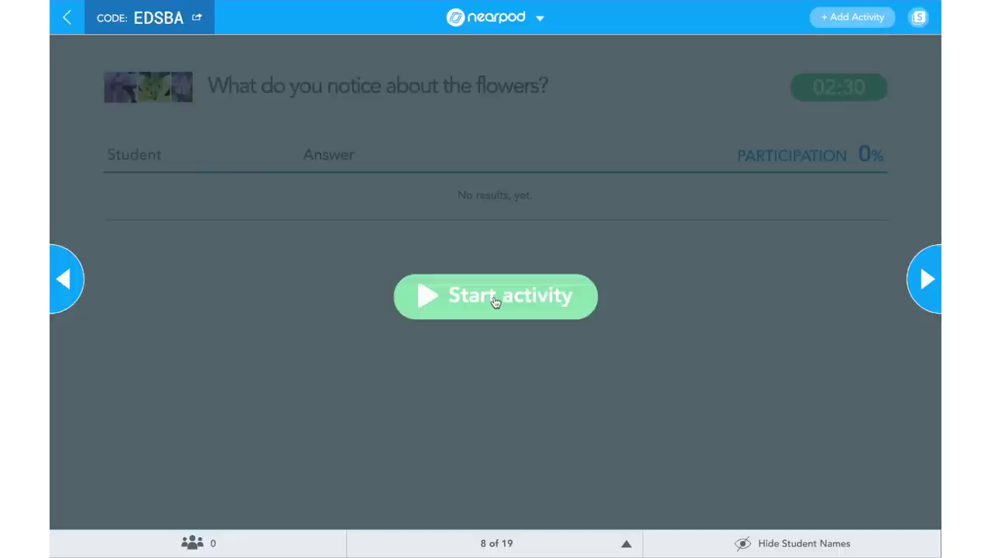
click(495, 301)
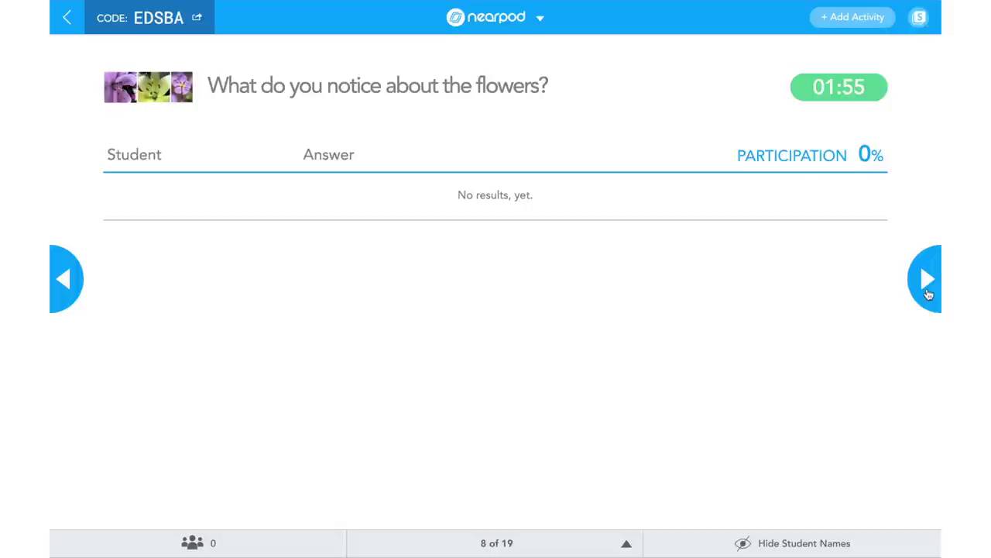
Advance the live lesson through the Flower Diagram introduction and labelled flower diagram to the Draw It activity
click(929, 294)
click(929, 294)
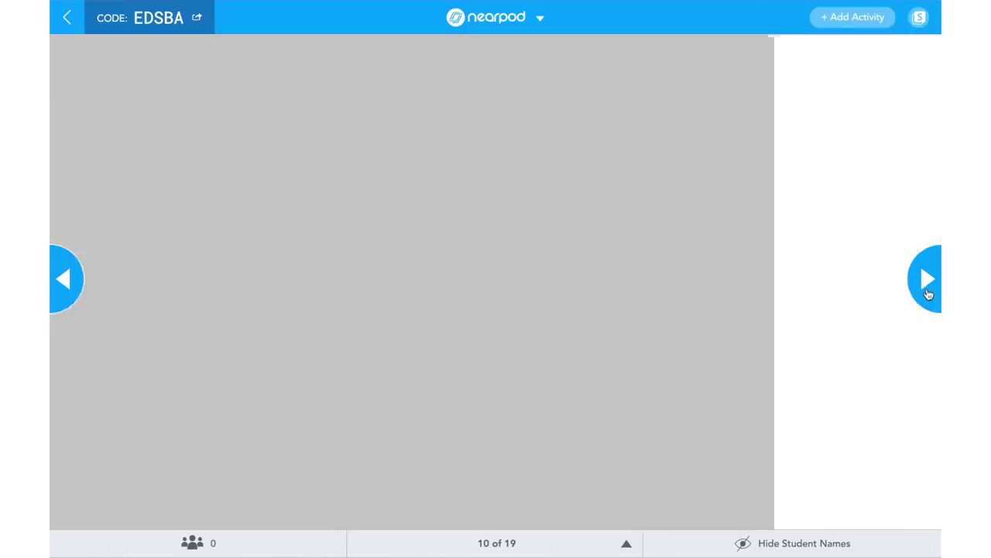
click(929, 293)
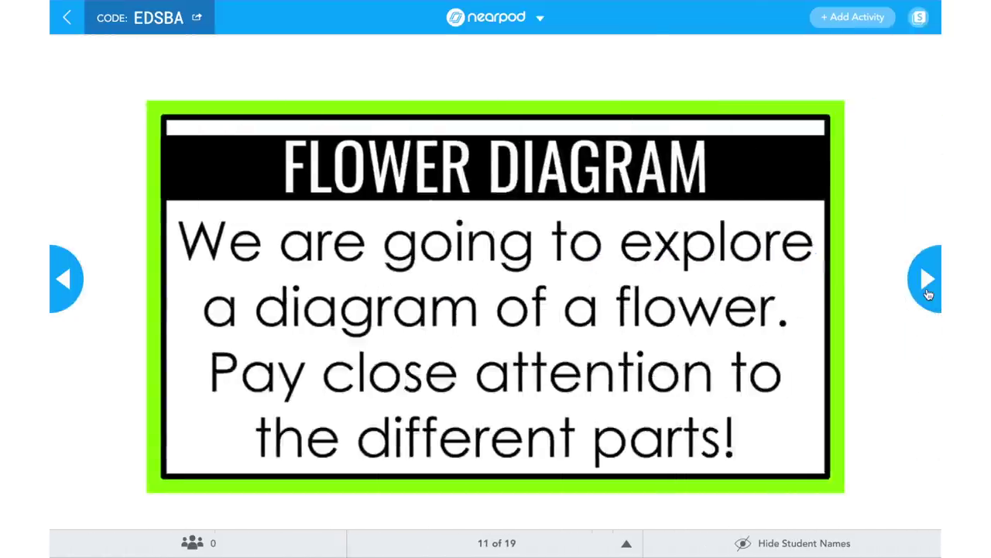
click(929, 293)
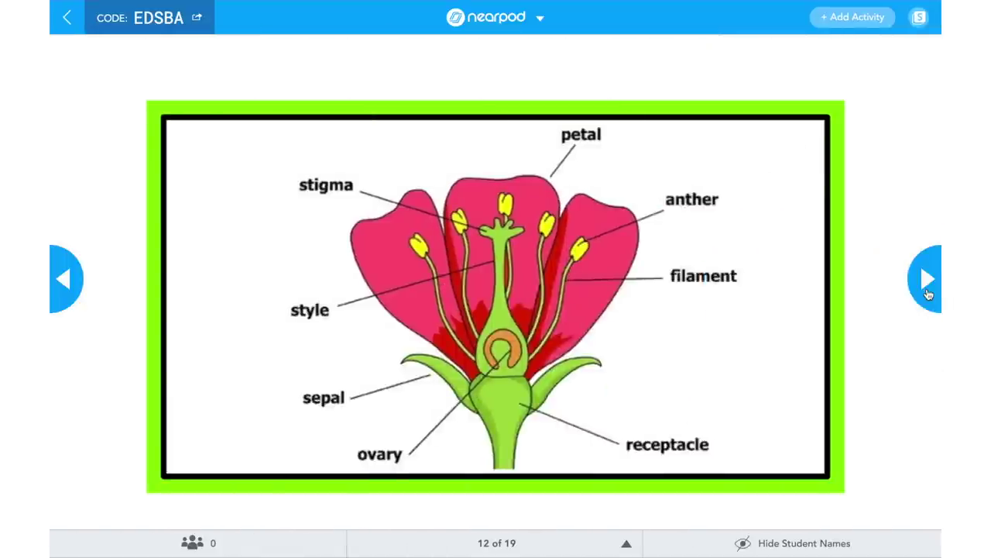
click(929, 294)
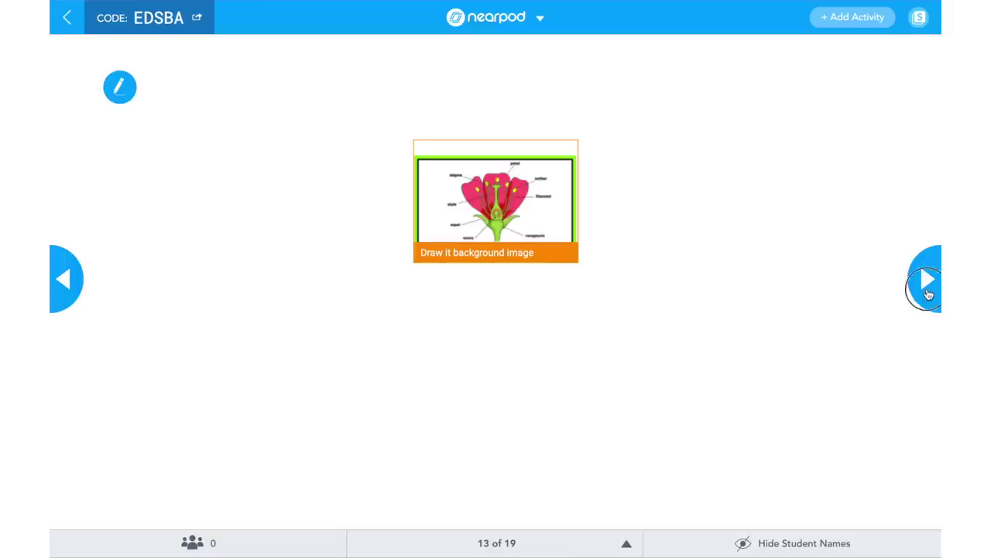
Advance to the flower structure video slide and have videos play on all devices for the rest of the lesson
click(926, 288)
click(928, 288)
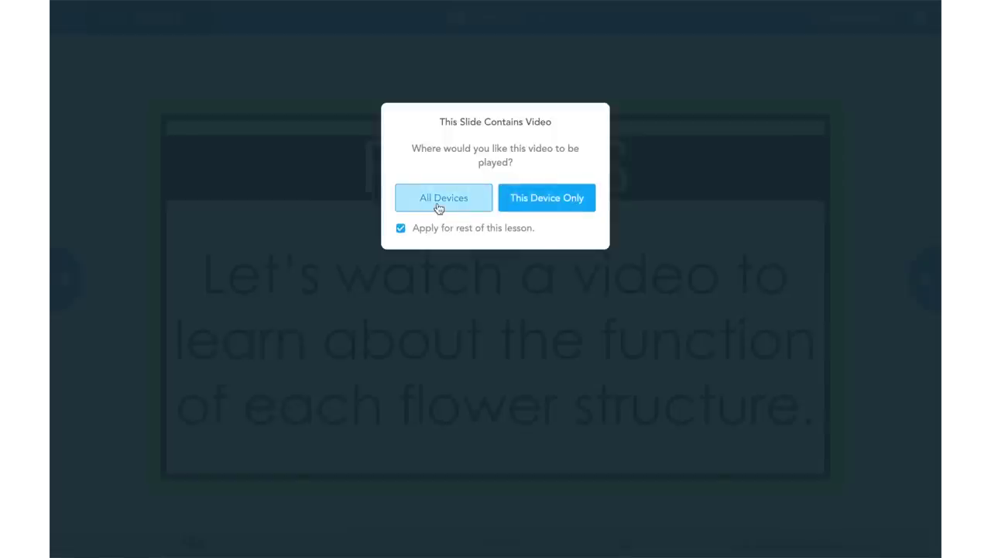
click(439, 203)
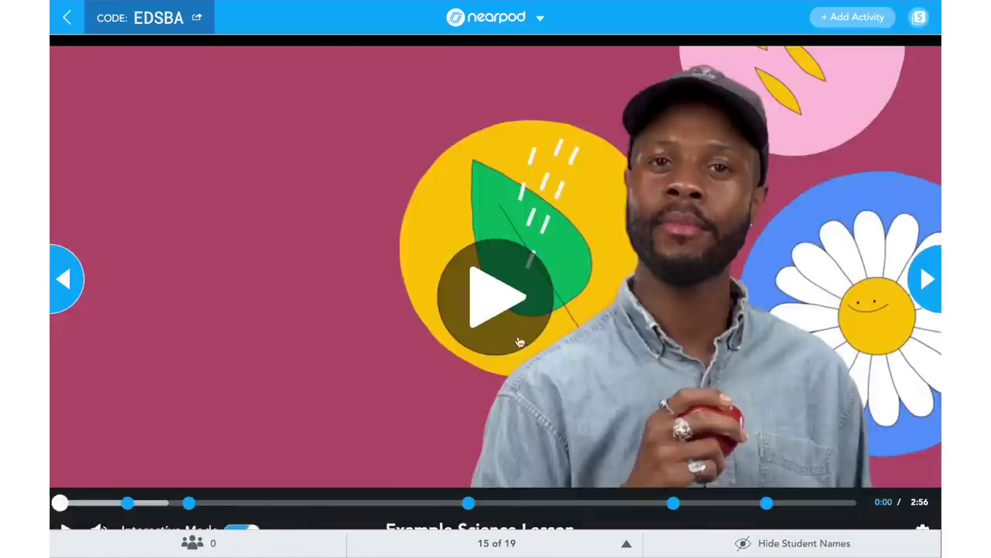
Play the video from just before its first question marker, run the open-ended activity that interrupts it, and resume playback
click(519, 316)
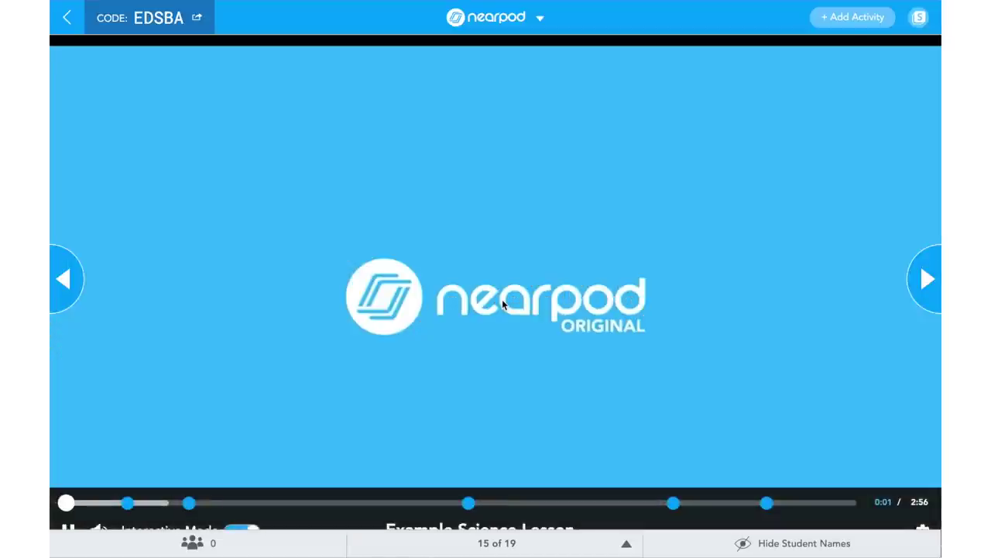
click(503, 302)
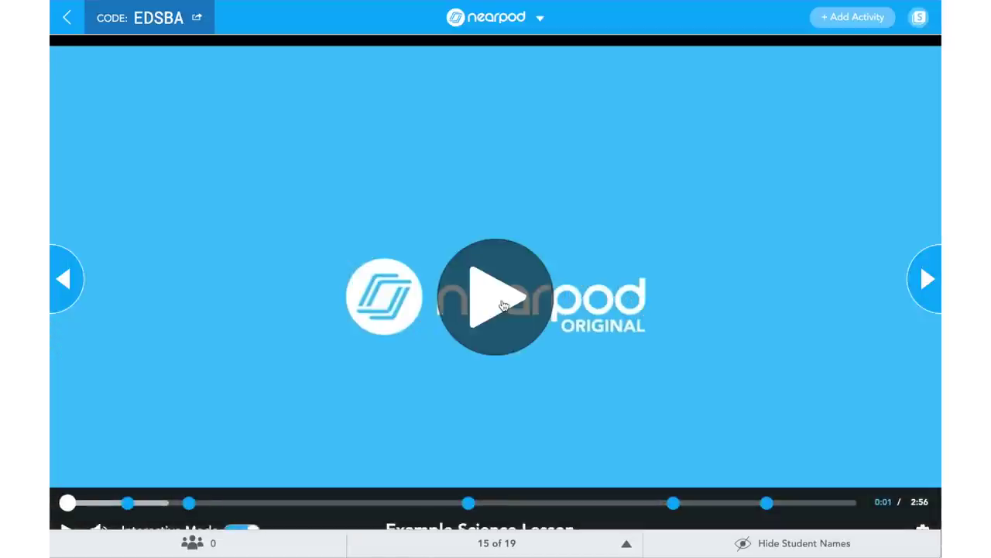
click(118, 503)
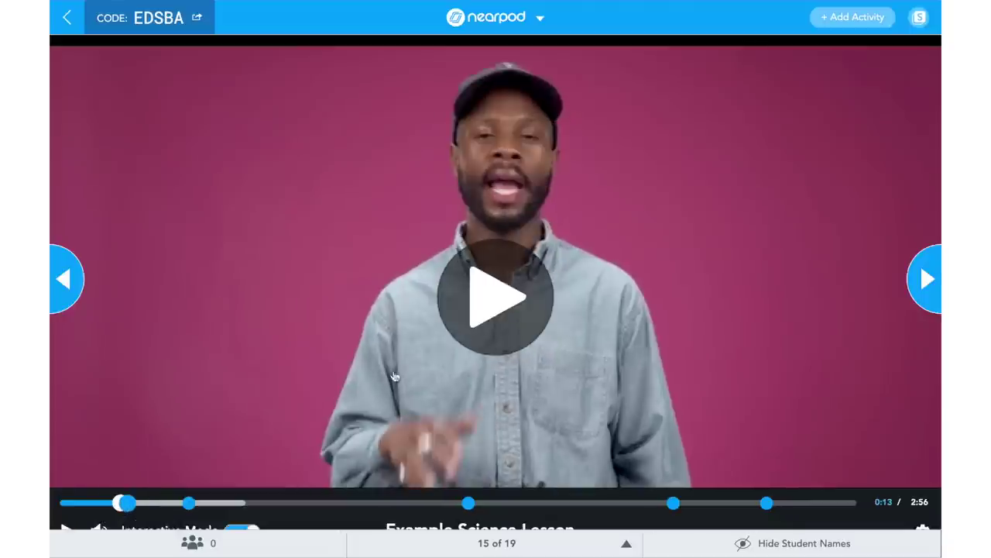
click(487, 325)
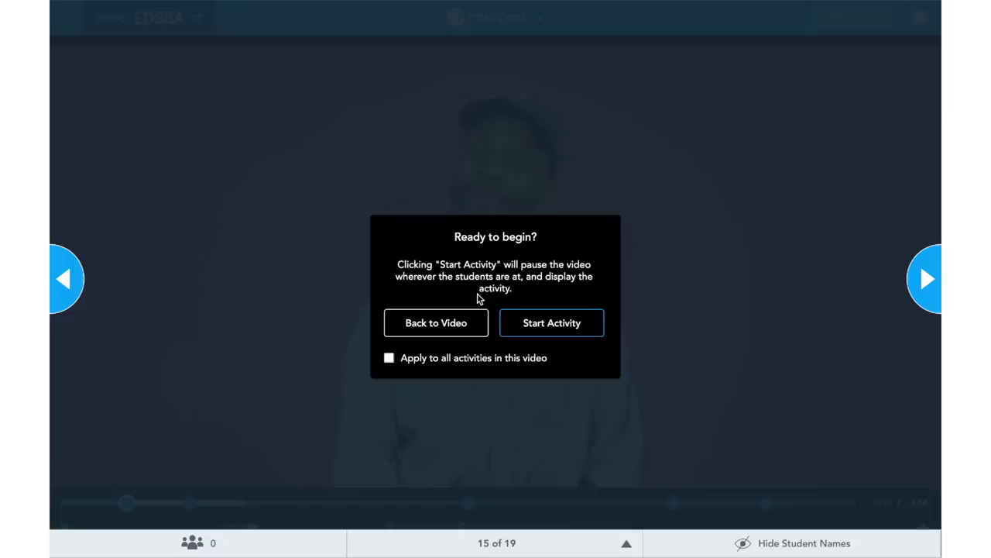
click(540, 321)
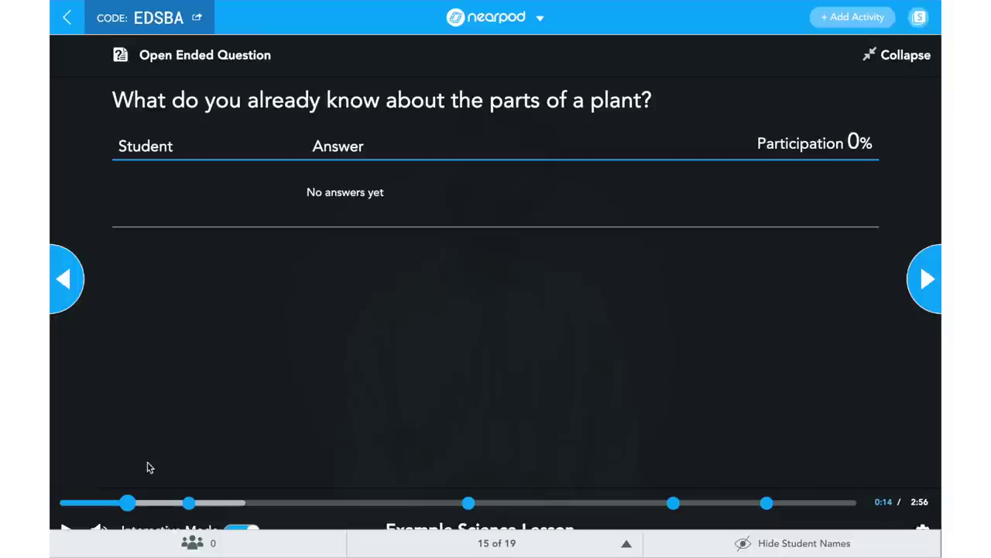
click(64, 529)
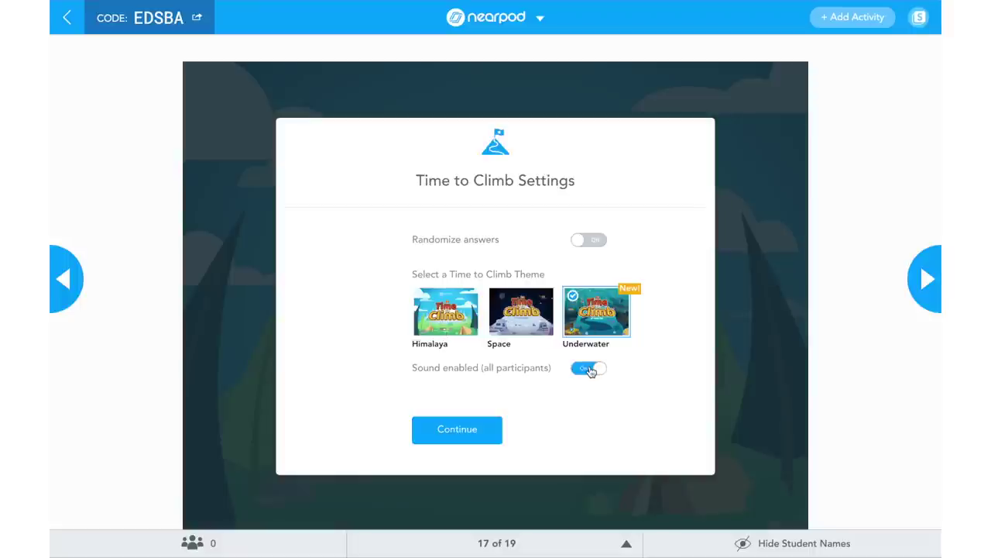
Set up Time to Climb with the Underwater theme and sound enabled, and start the following poll on flower structures
click(460, 438)
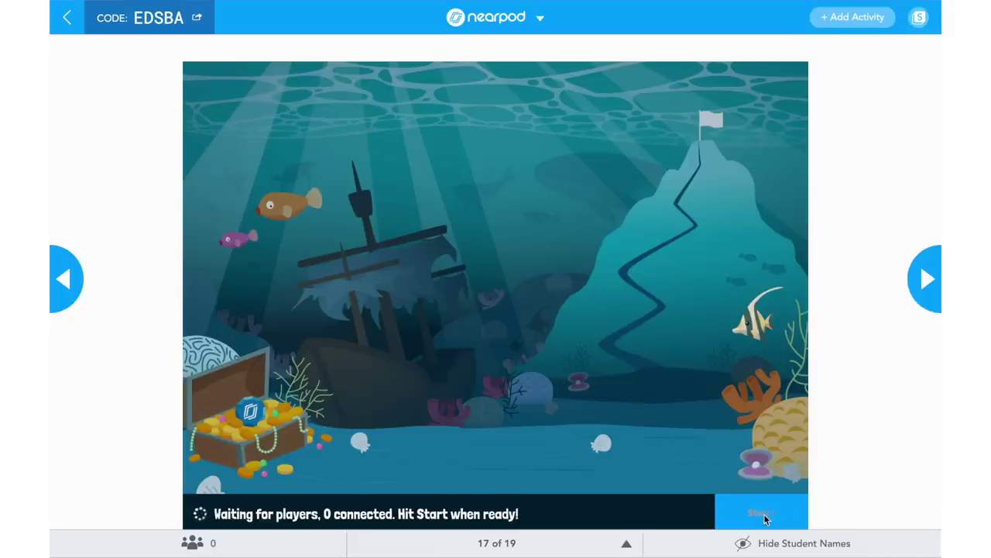
click(928, 278)
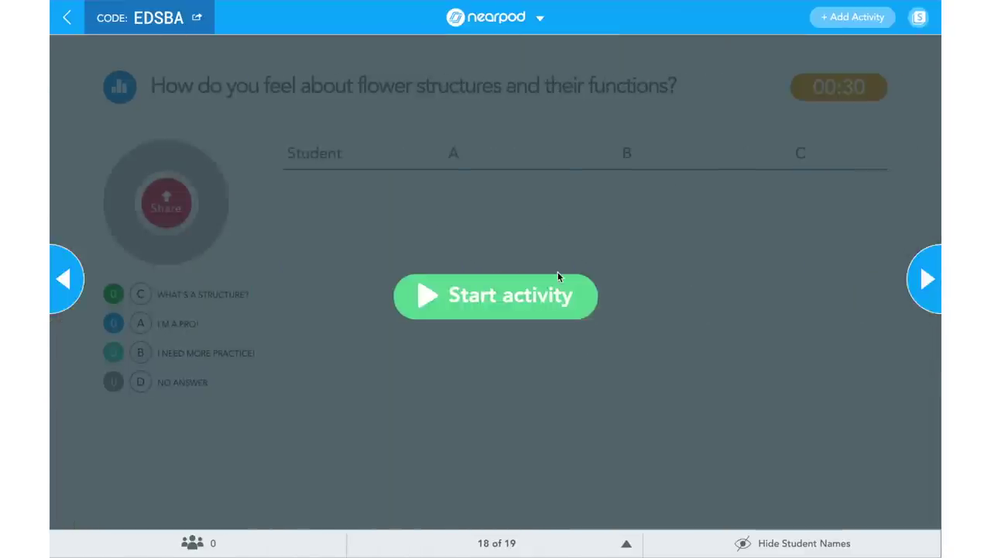
click(507, 309)
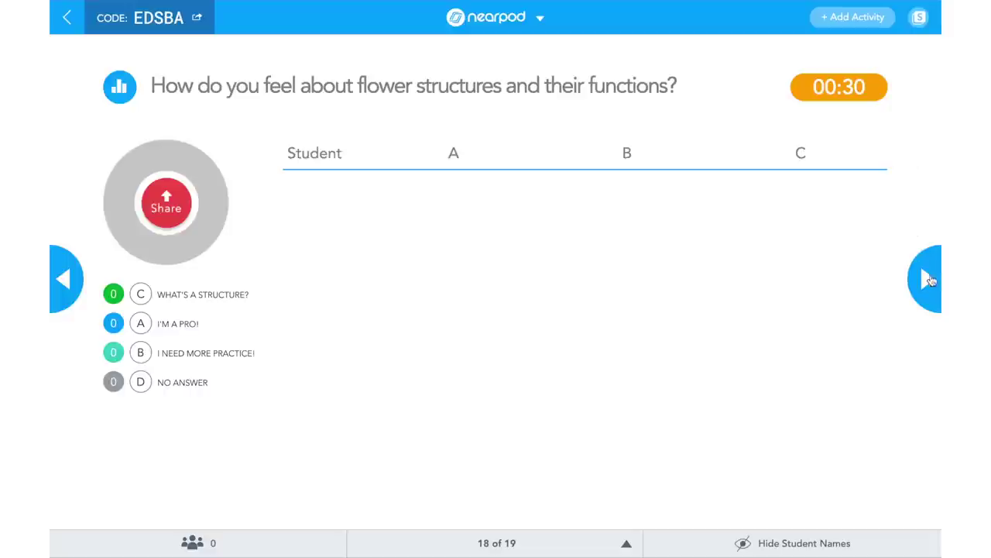
Advance to the final Independent Practice slide and end the live session for all students
click(932, 281)
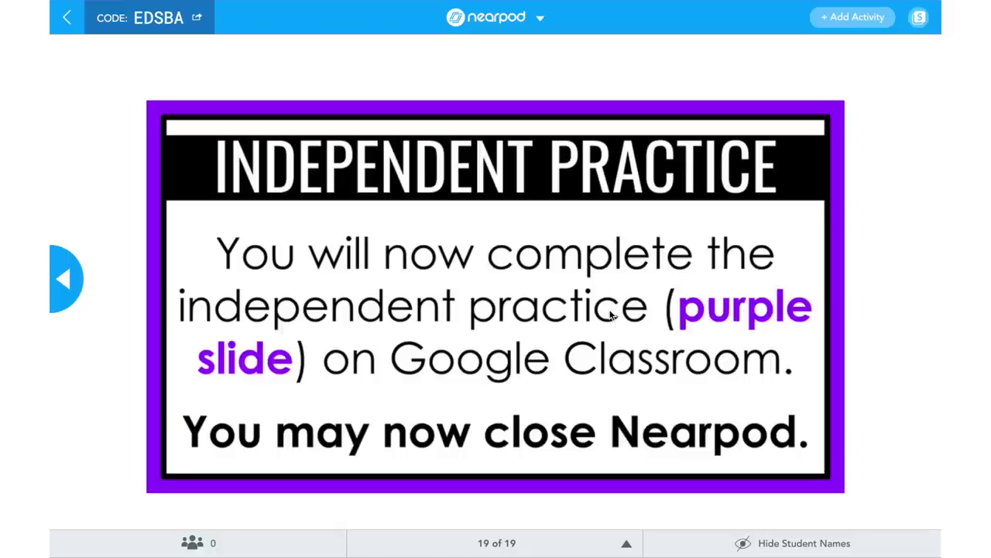
click(531, 21)
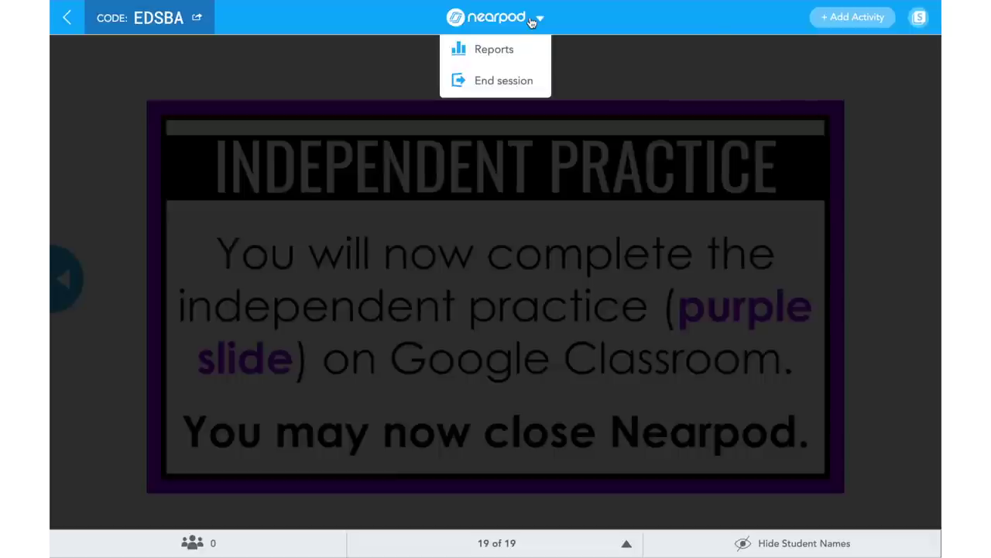
click(497, 81)
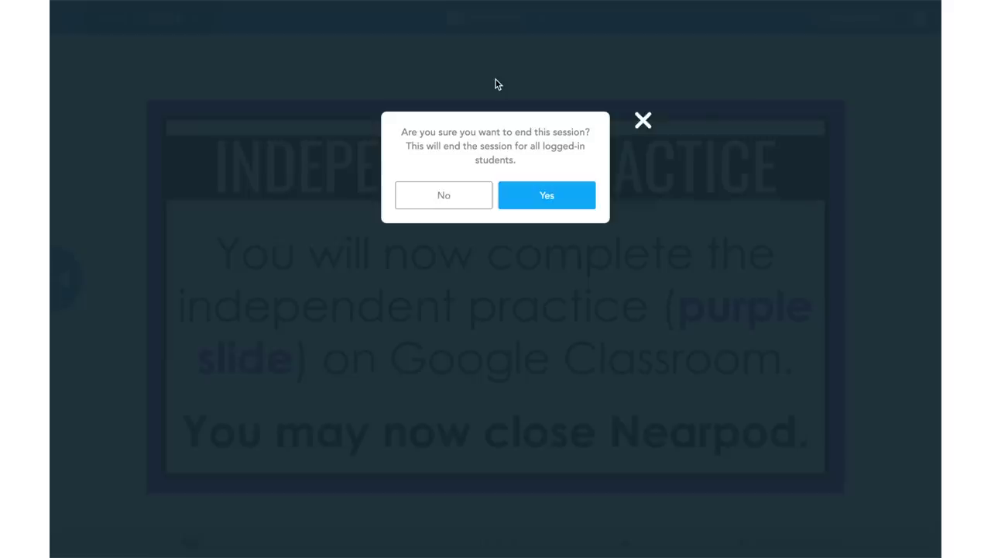
click(535, 198)
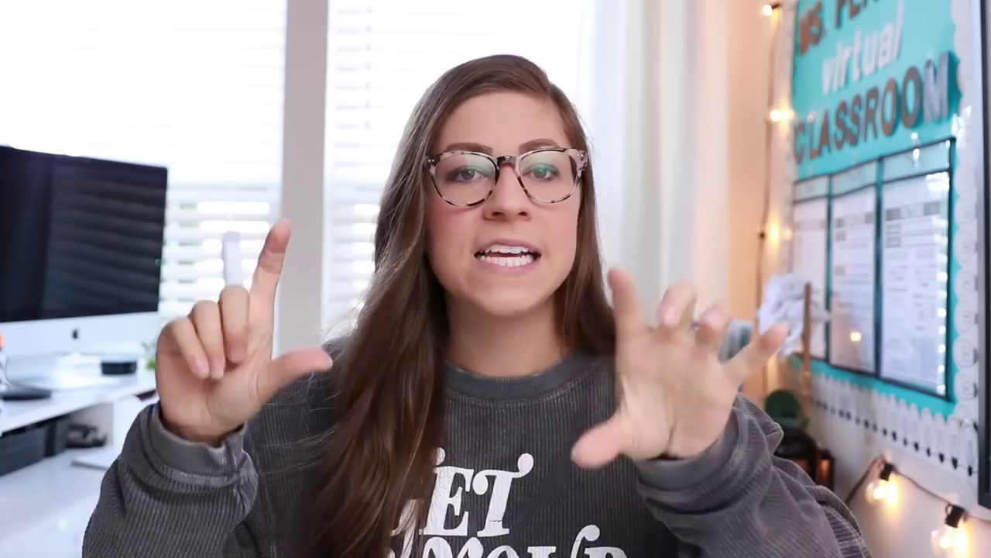